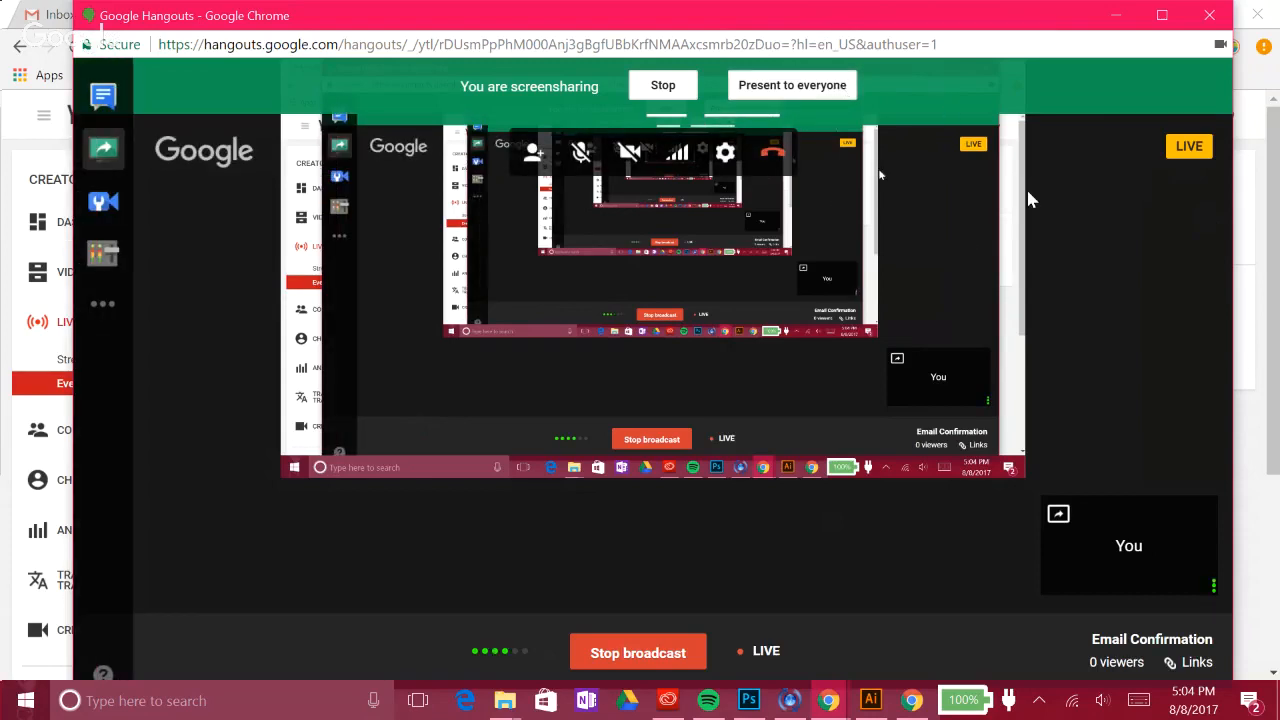
Step: Minimize the Hangouts screensharing broadcast window to bring the YouTube Live Events page into view
left_click(1116, 15)
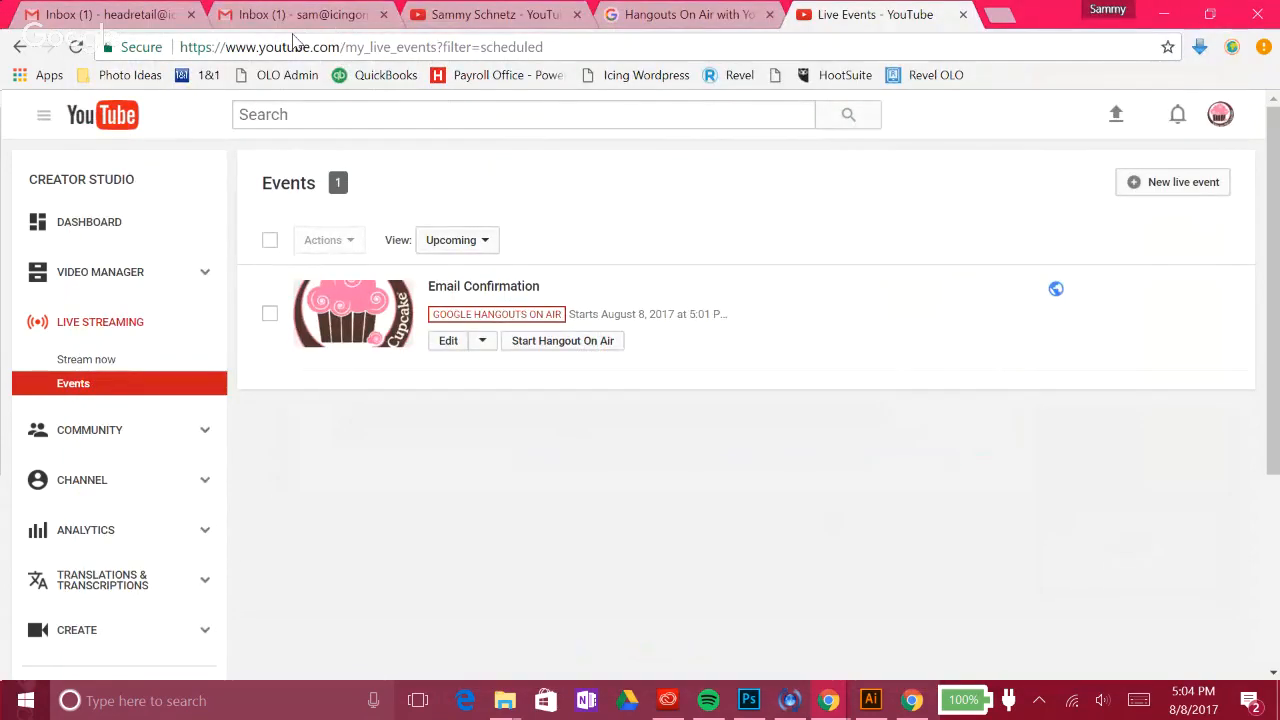
Step: From the Gmail inbox, open Settings through the gear menu and go to the Accounts tab
left_click(113, 12)
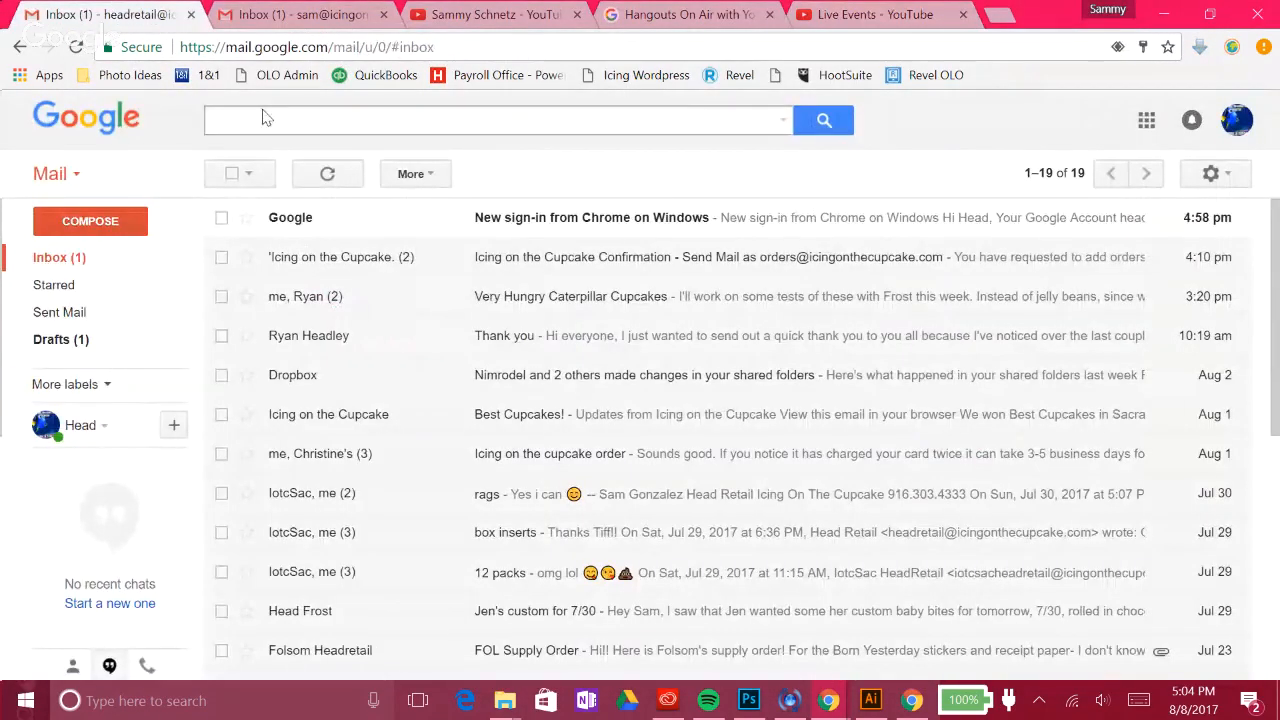
left_click(1215, 175)
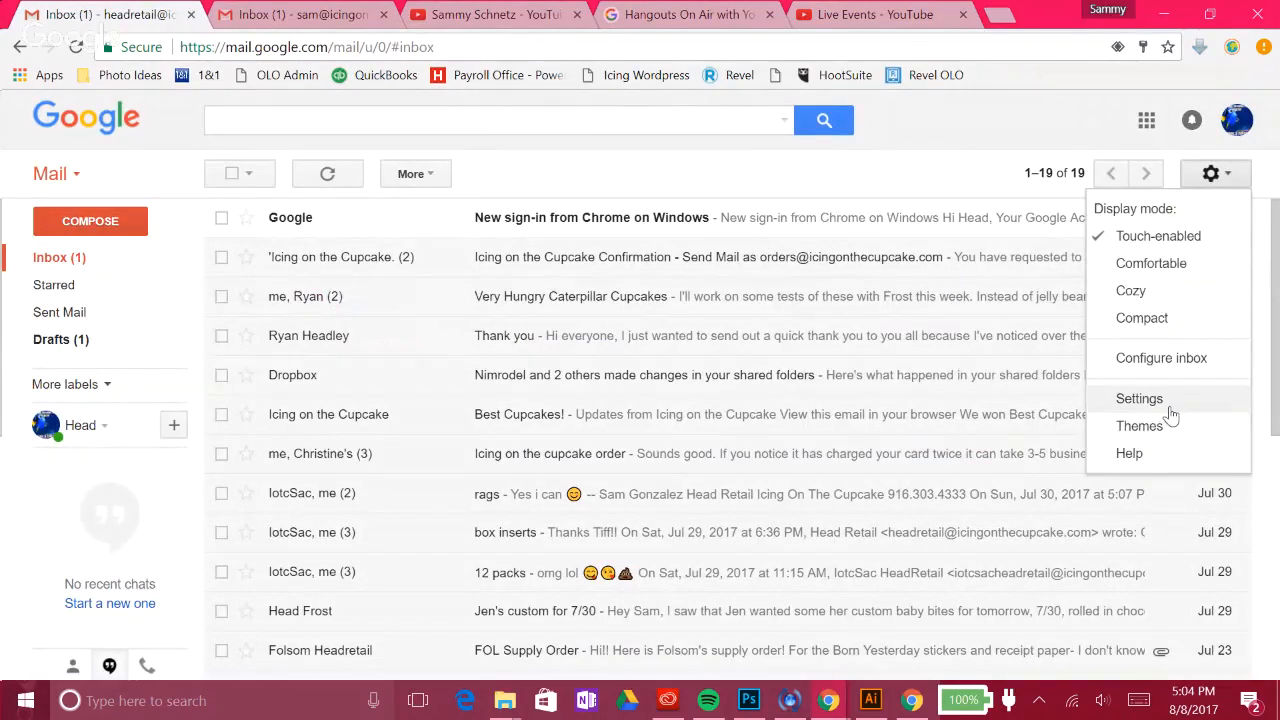
left_click(1140, 399)
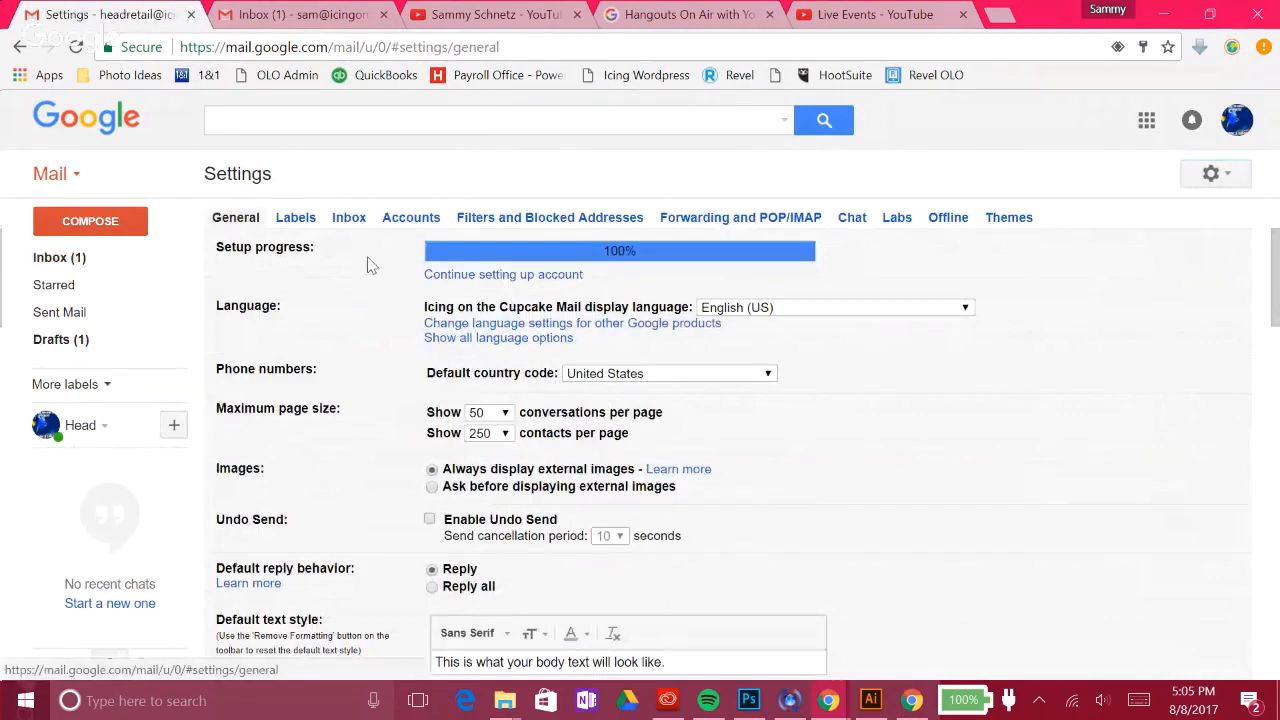
left_click(418, 218)
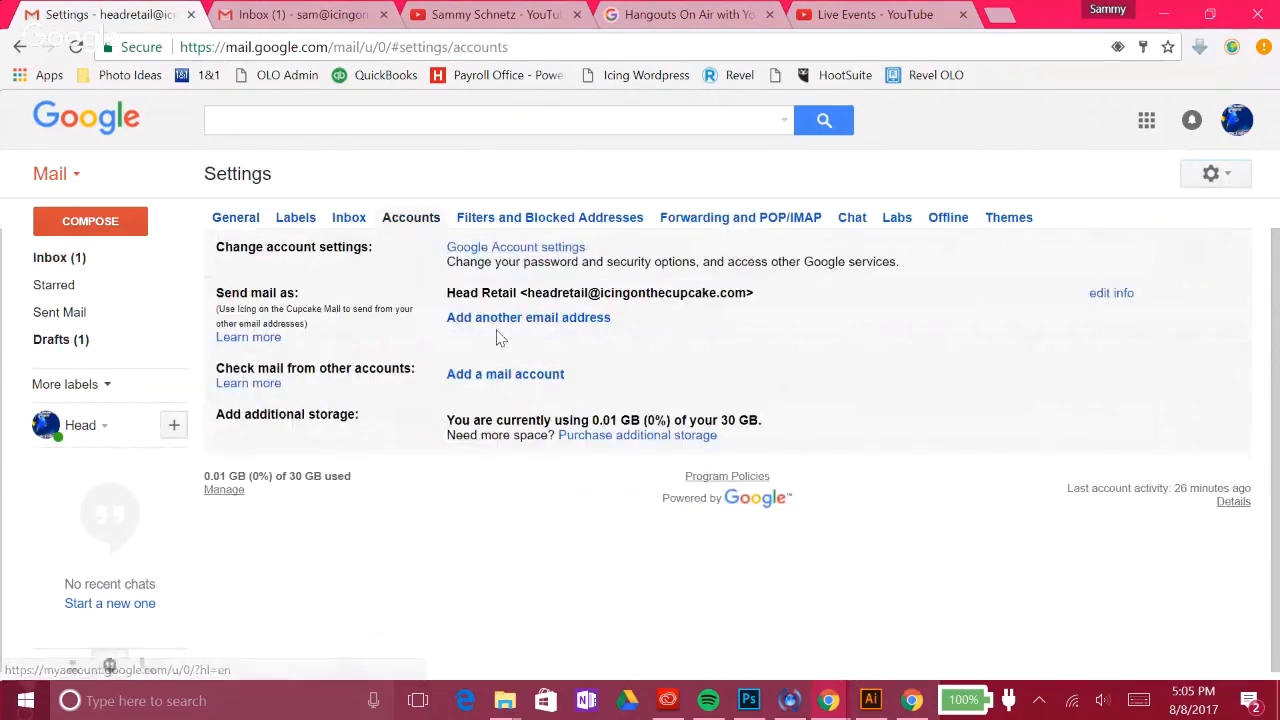
Step: Add the orders alias as a send-as address, renaming Head Retail to Orders, and request verification
left_click(528, 318)
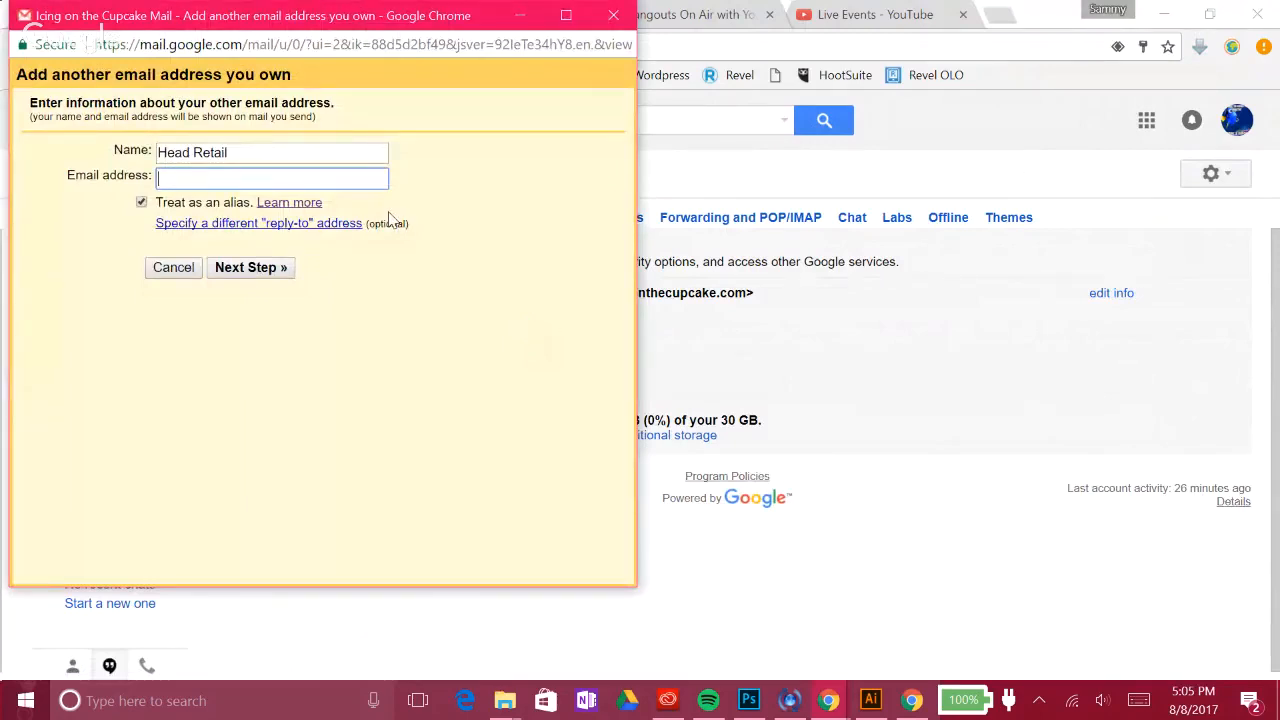
type("orders@")
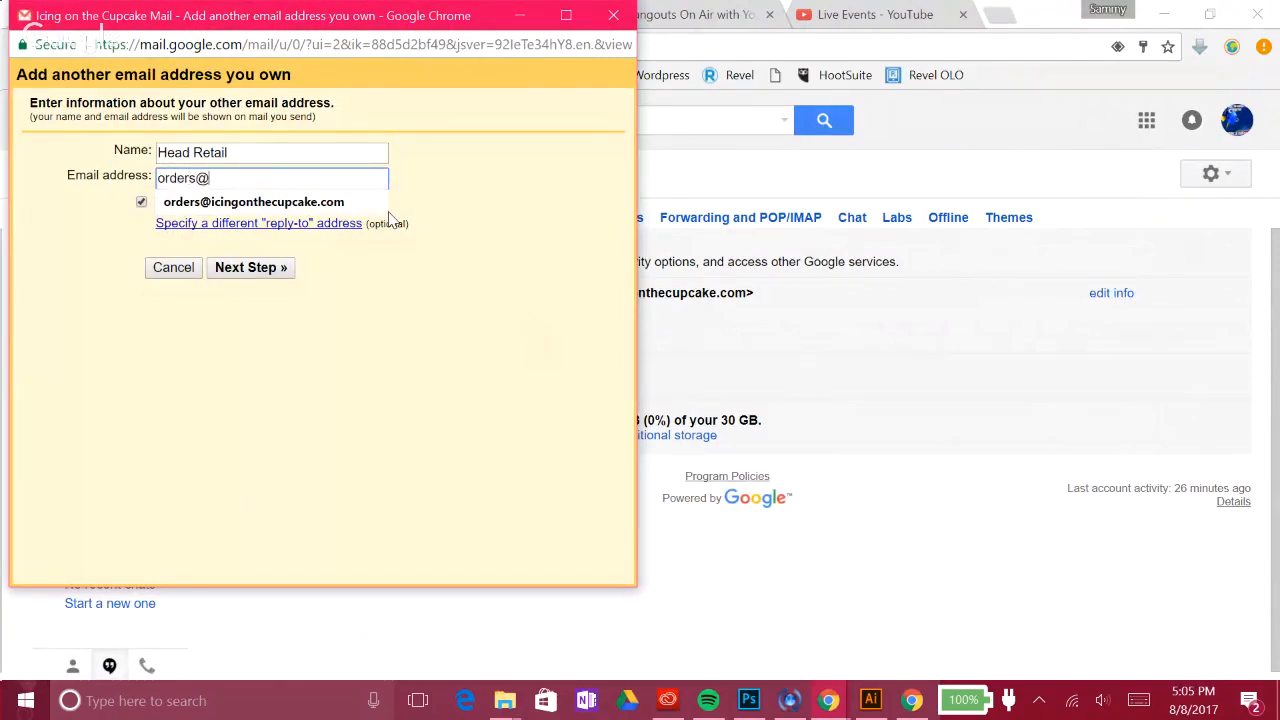
left_click(348, 204)
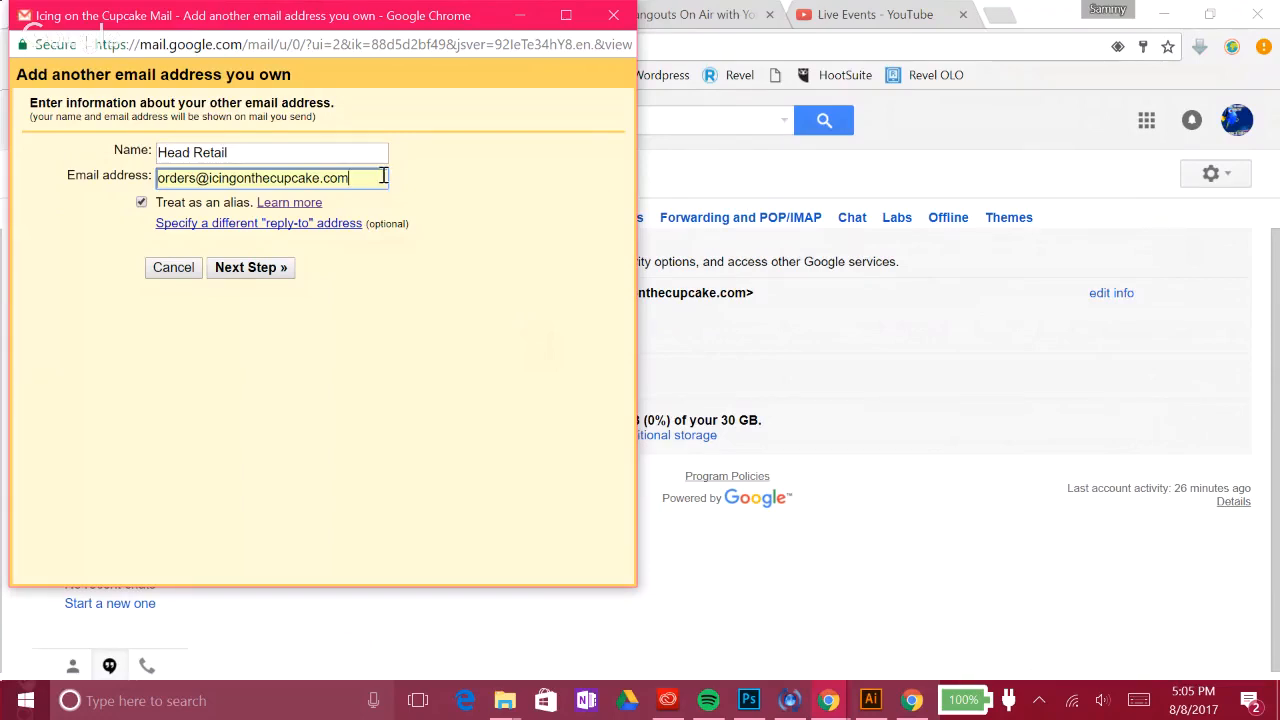
left_click(290, 156)
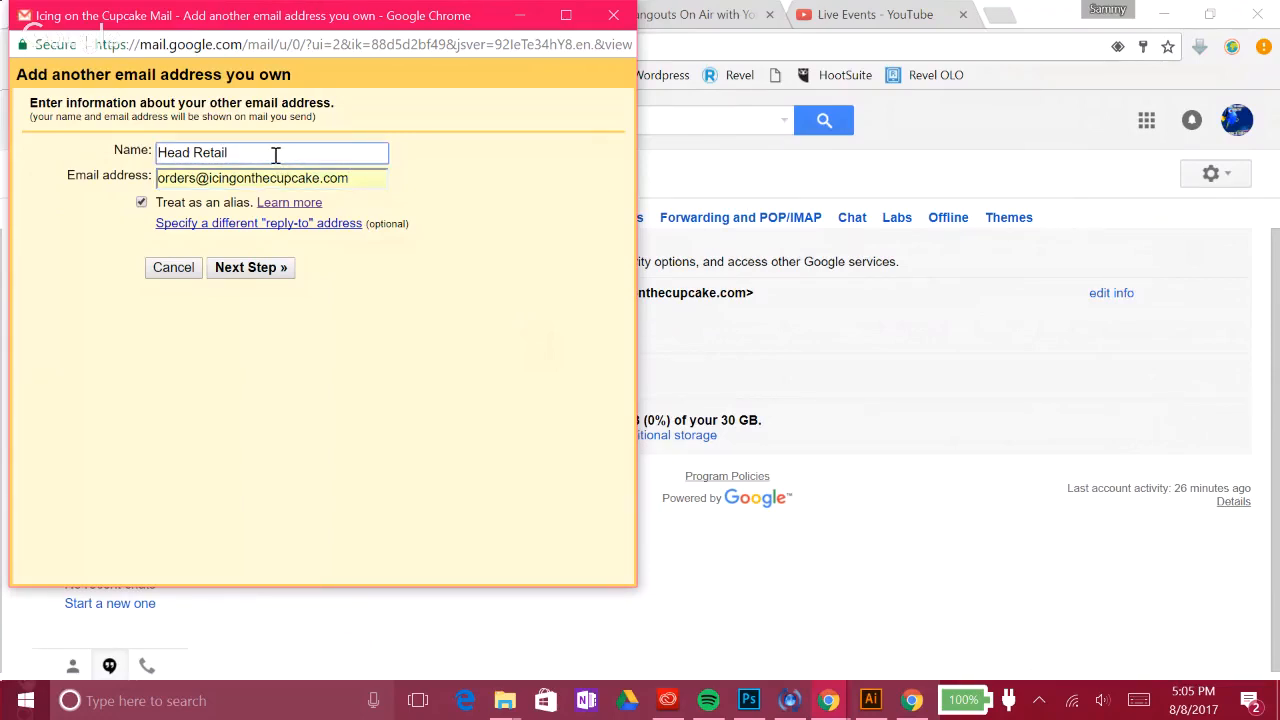
left_click_drag(276, 154, 160, 152)
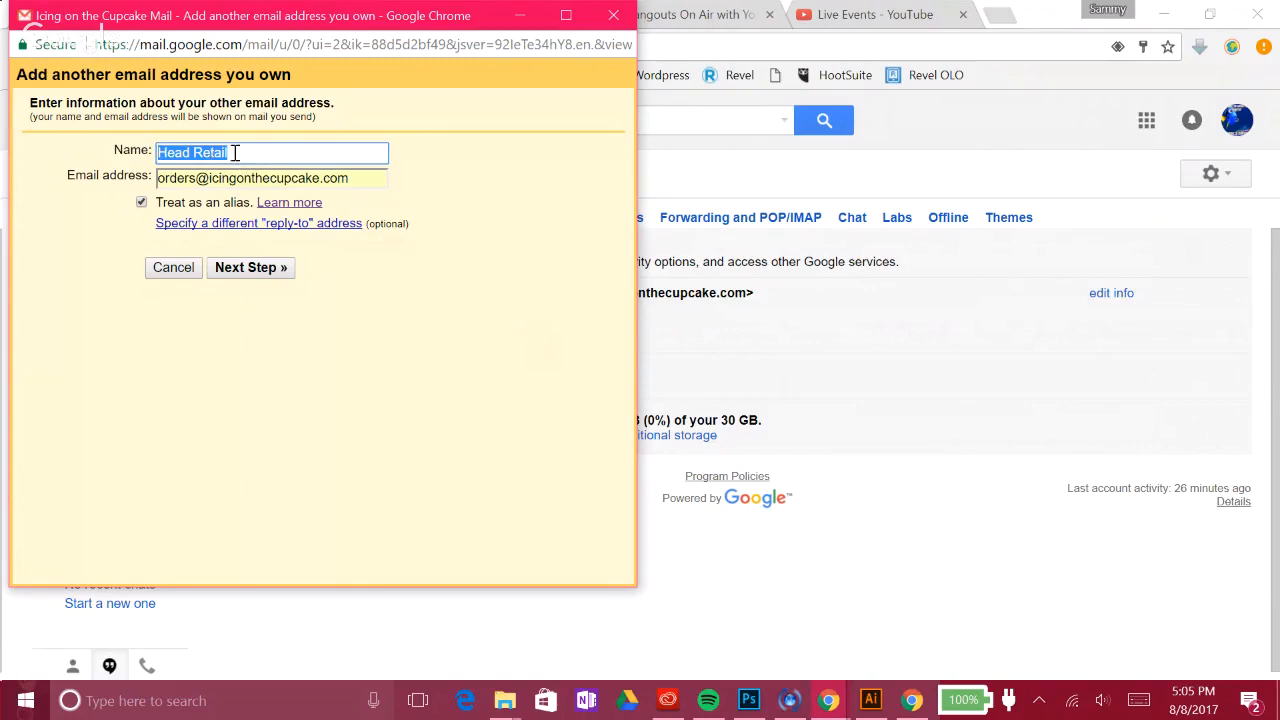
type("Orders")
left_click(213, 175)
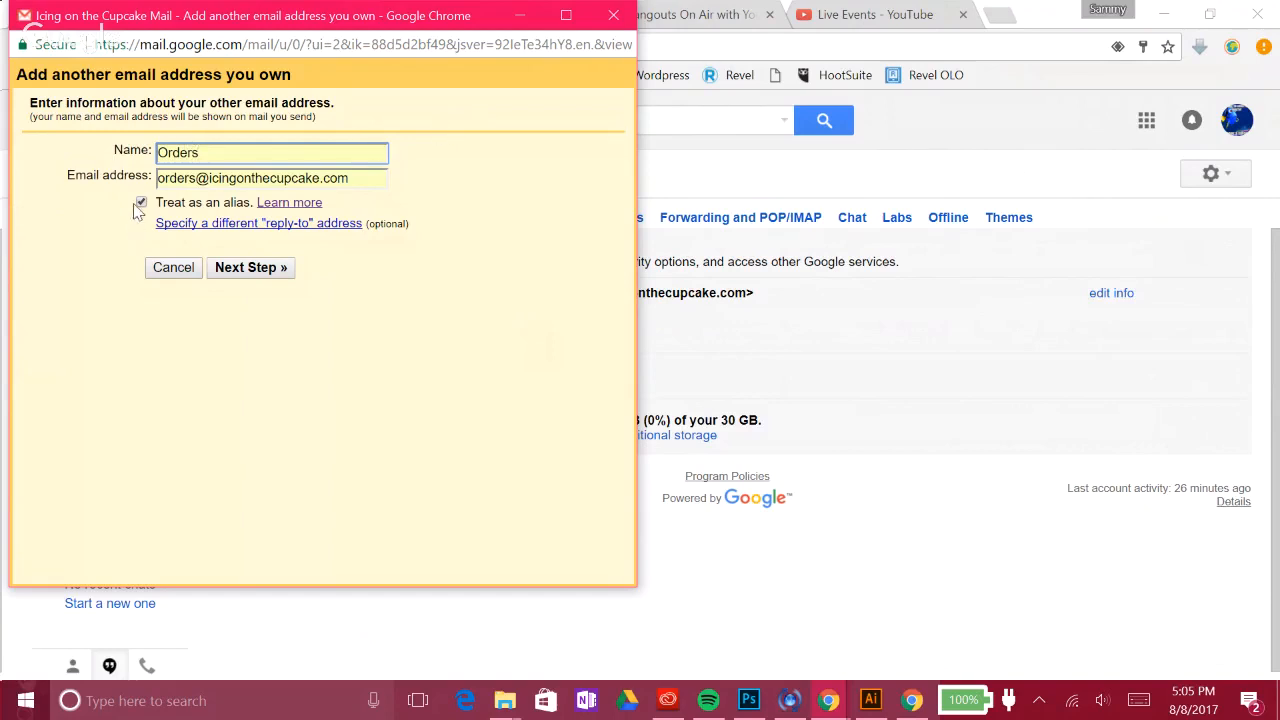
left_click(285, 275)
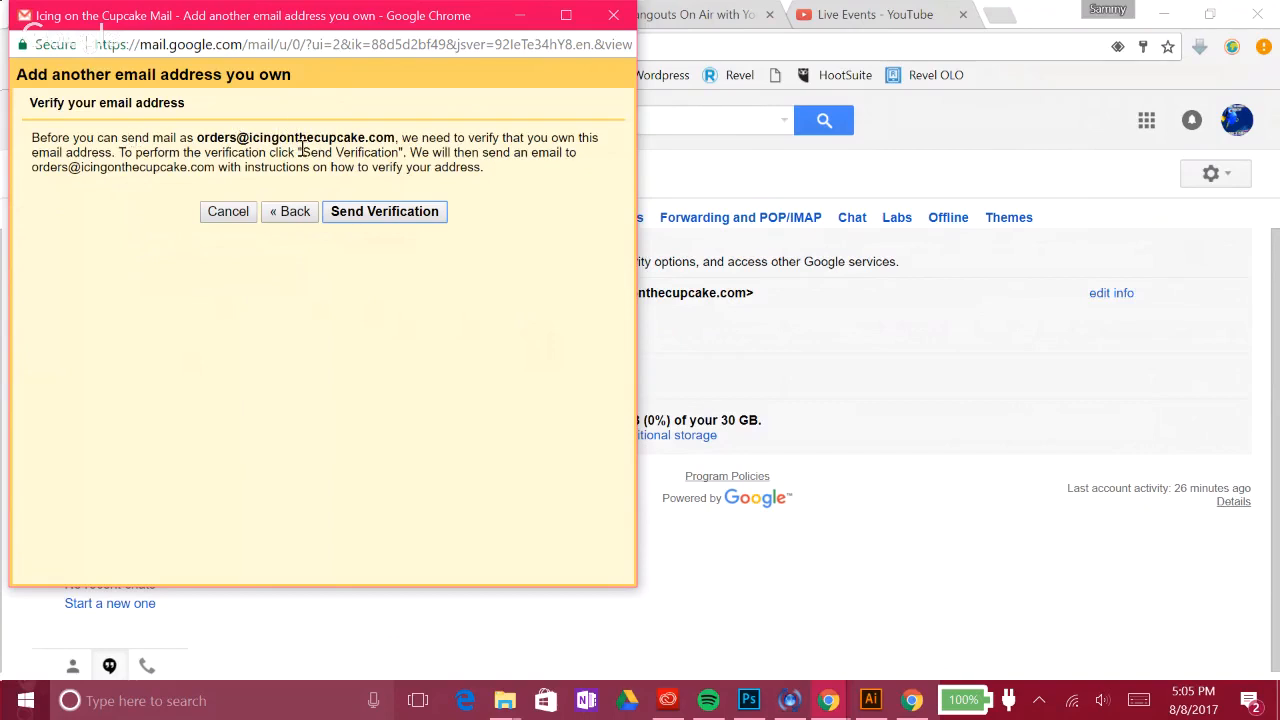
left_click(384, 211)
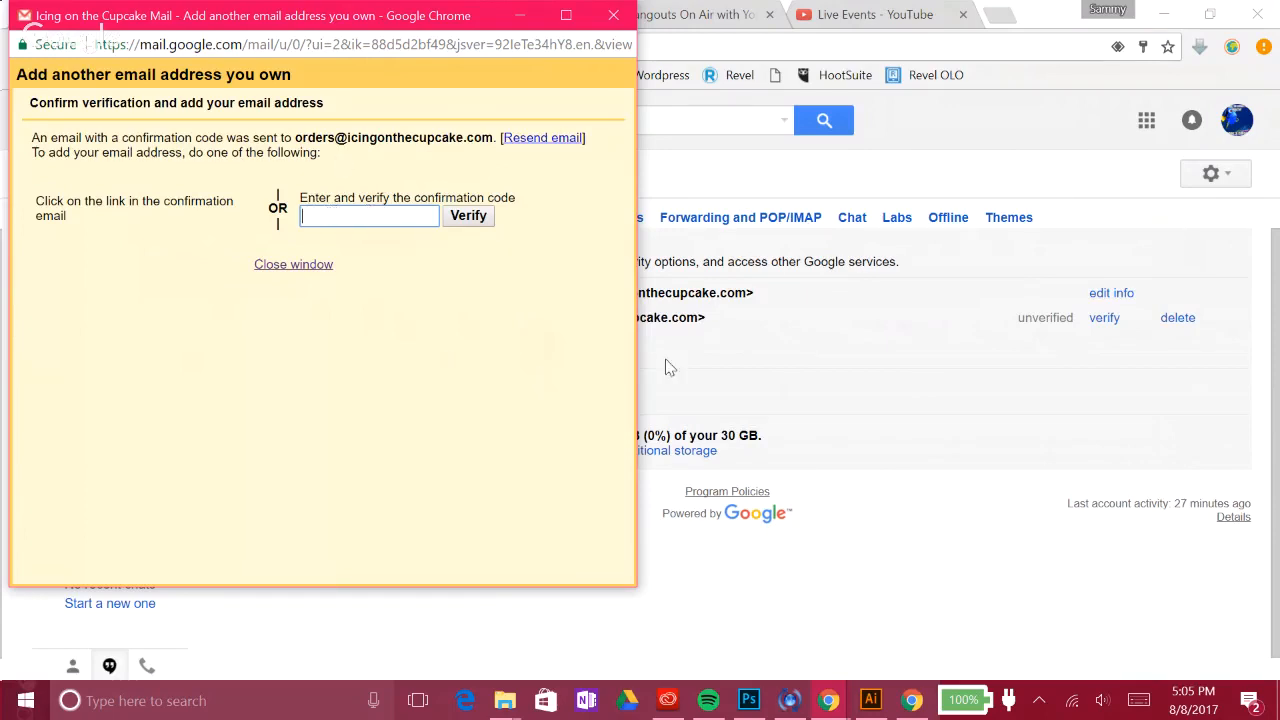
Step: Reload the inbox, open the Send Mail as confirmation email, and select its confirmation code
left_click(768, 351)
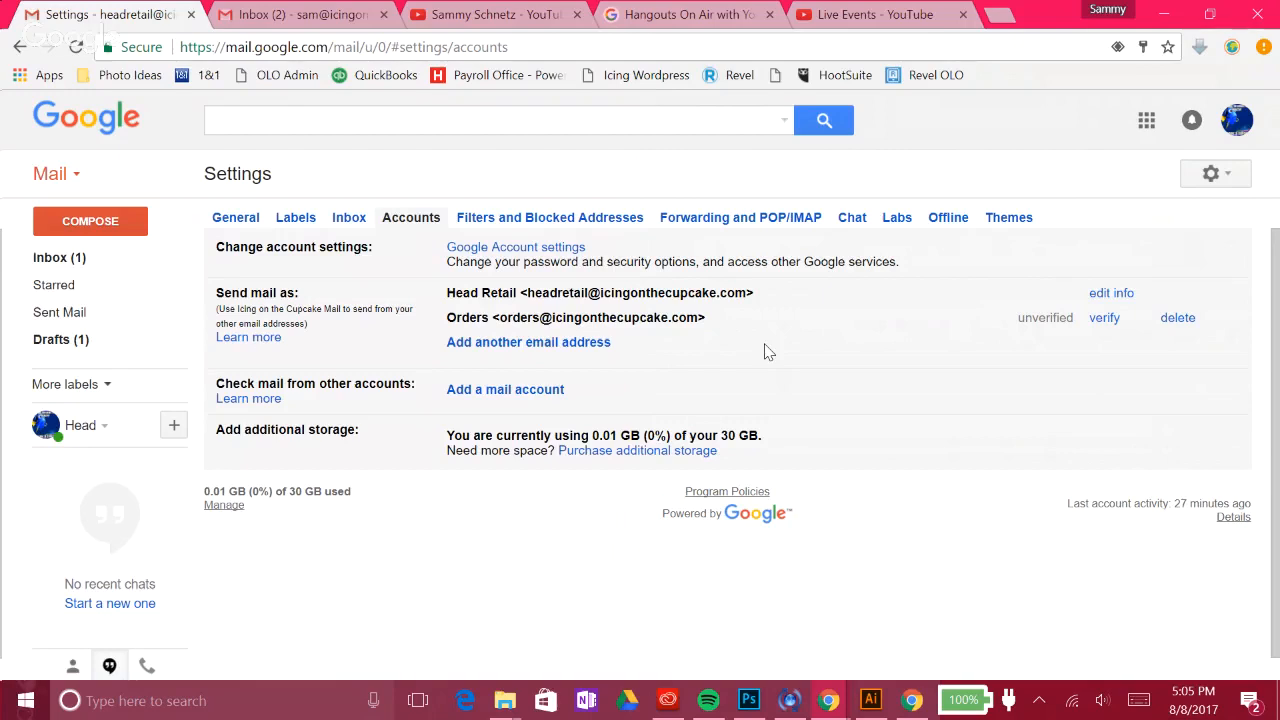
left_click(59, 257)
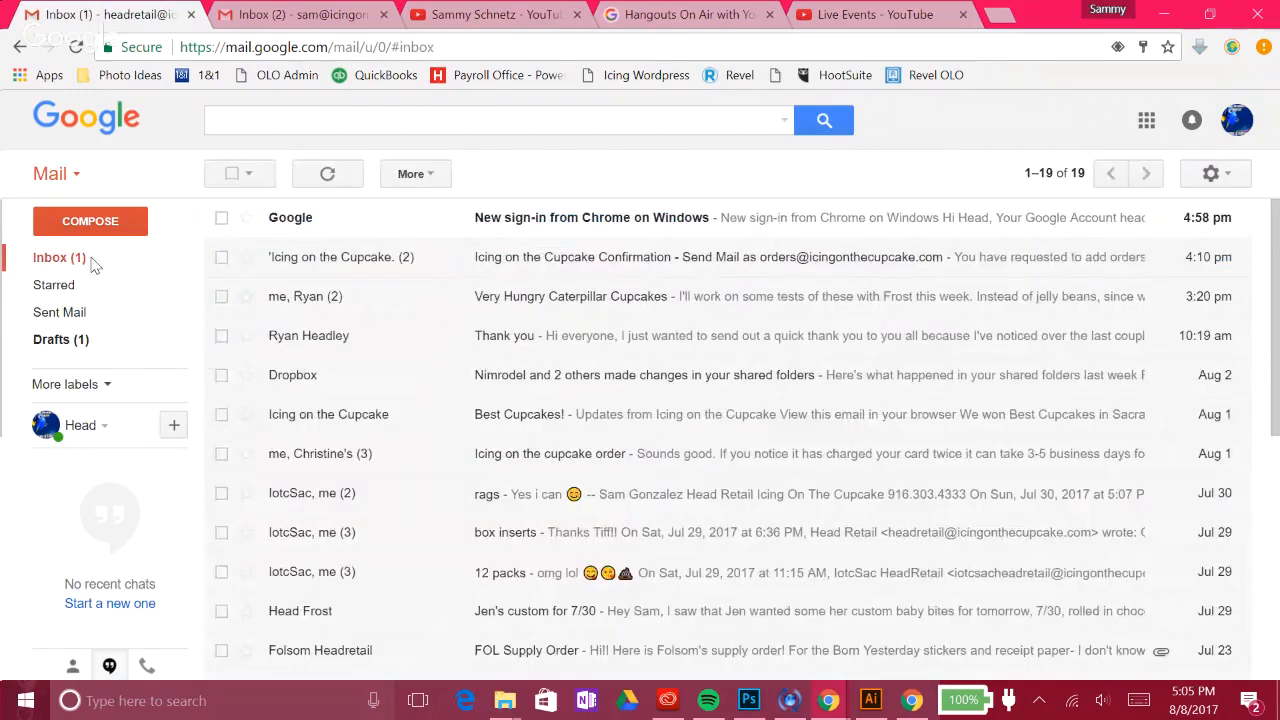
left_click(76, 47)
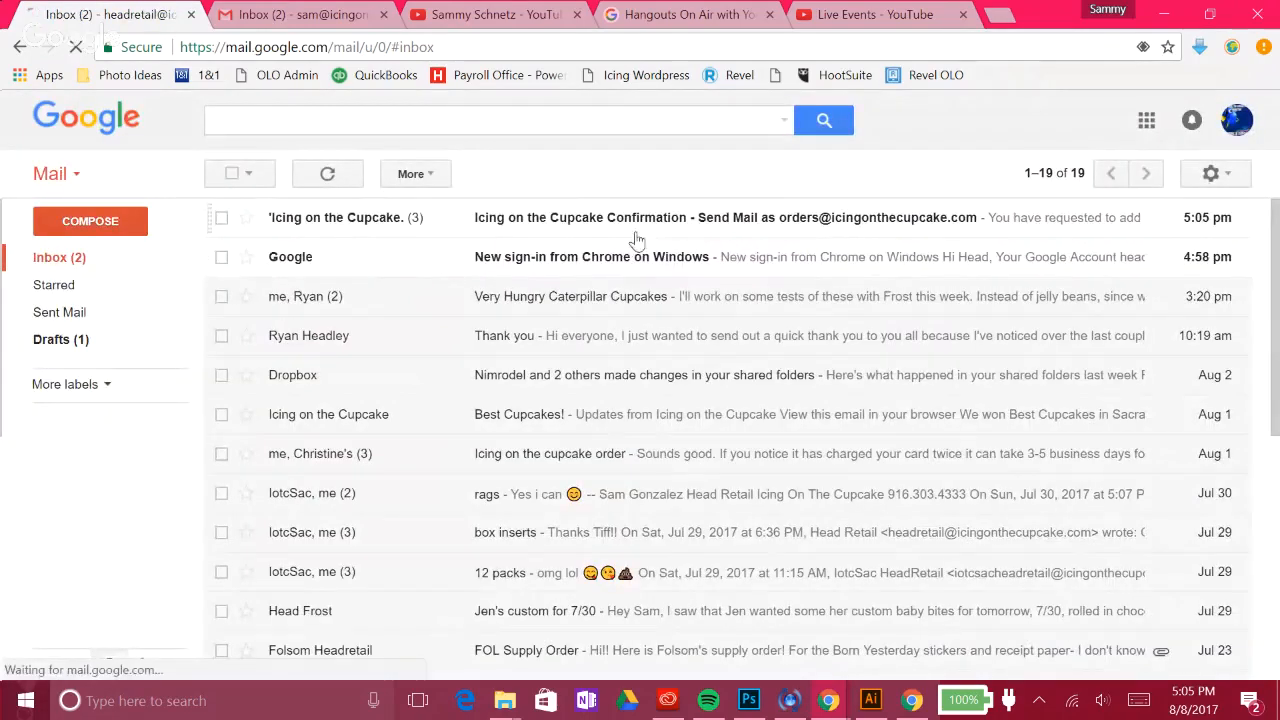
left_click(659, 231)
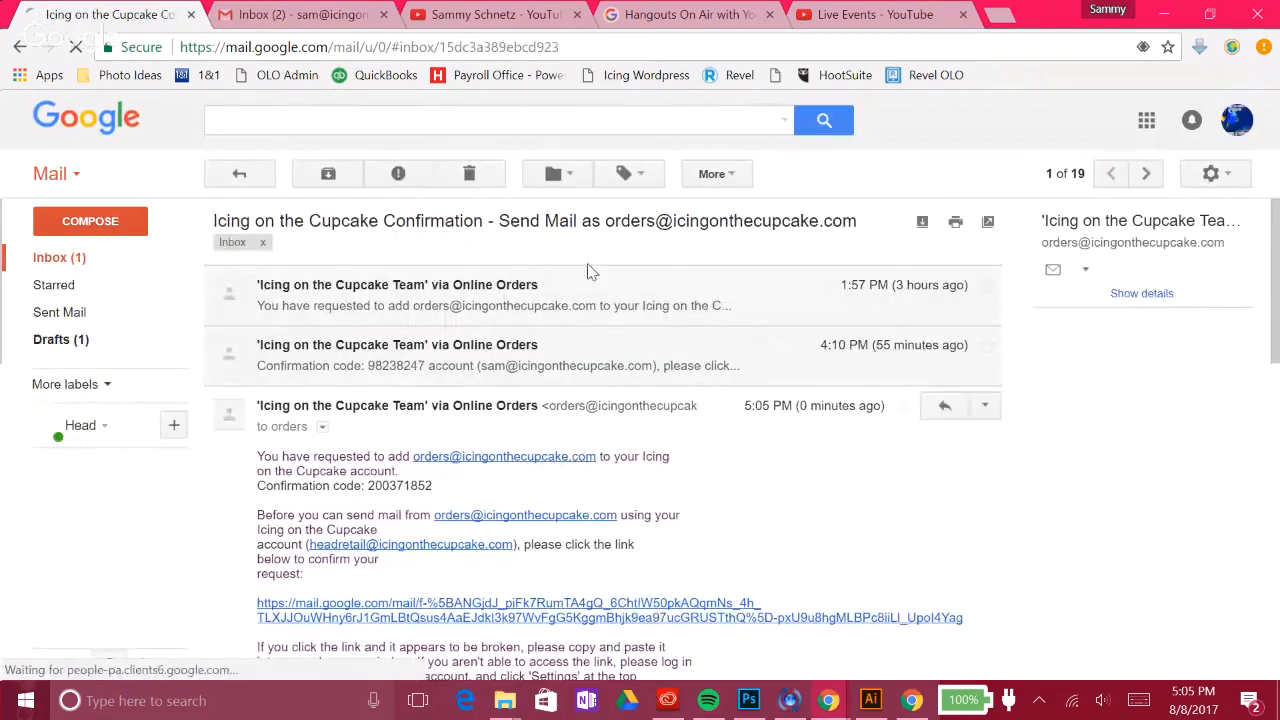
scroll(587, 275, "down", 1)
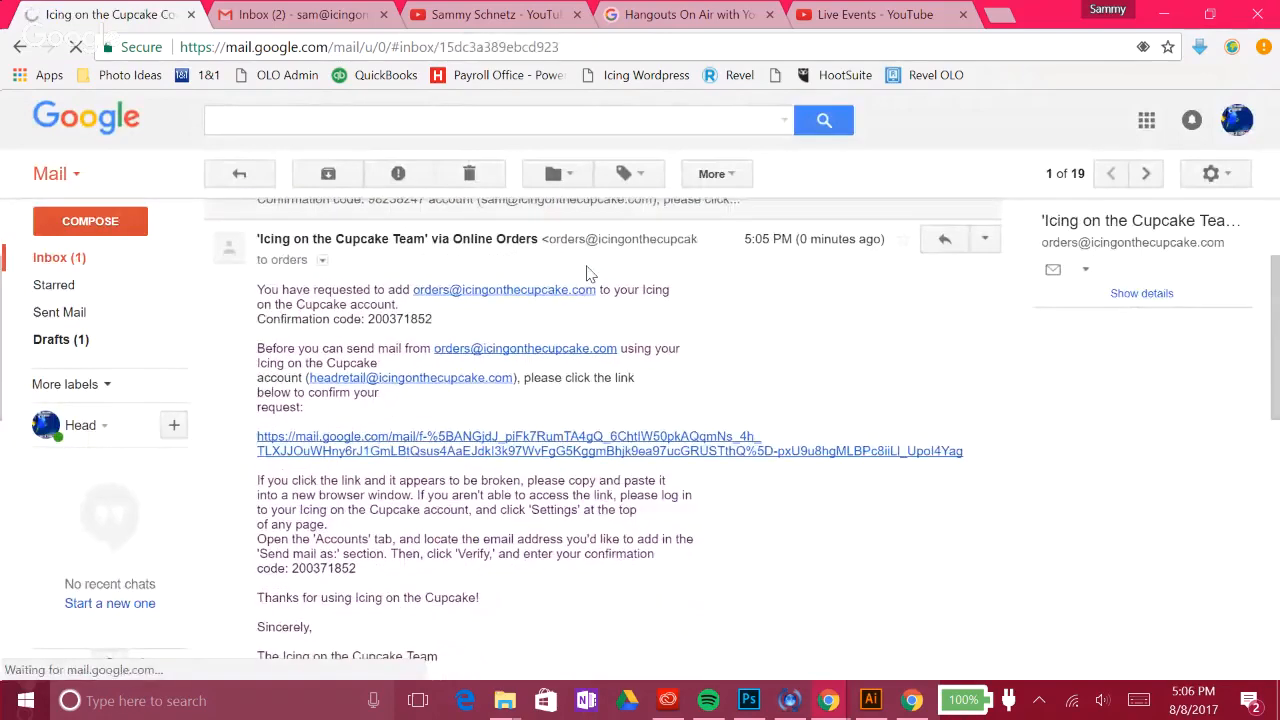
left_click_drag(366, 318, 432, 319)
key("ctrl+c")
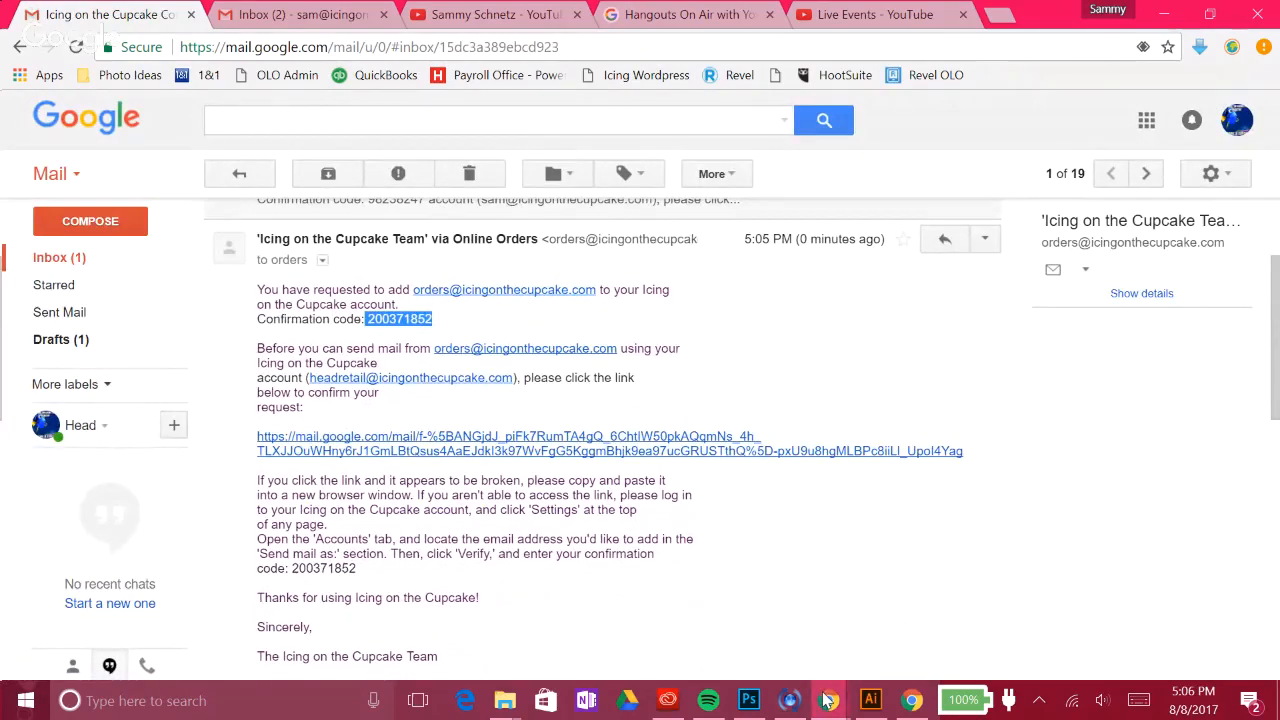
Step: Paste the confirmation code into the verification window and verify it, resubmitting after the first error
mouse_move(828, 700)
left_click(1040, 615)
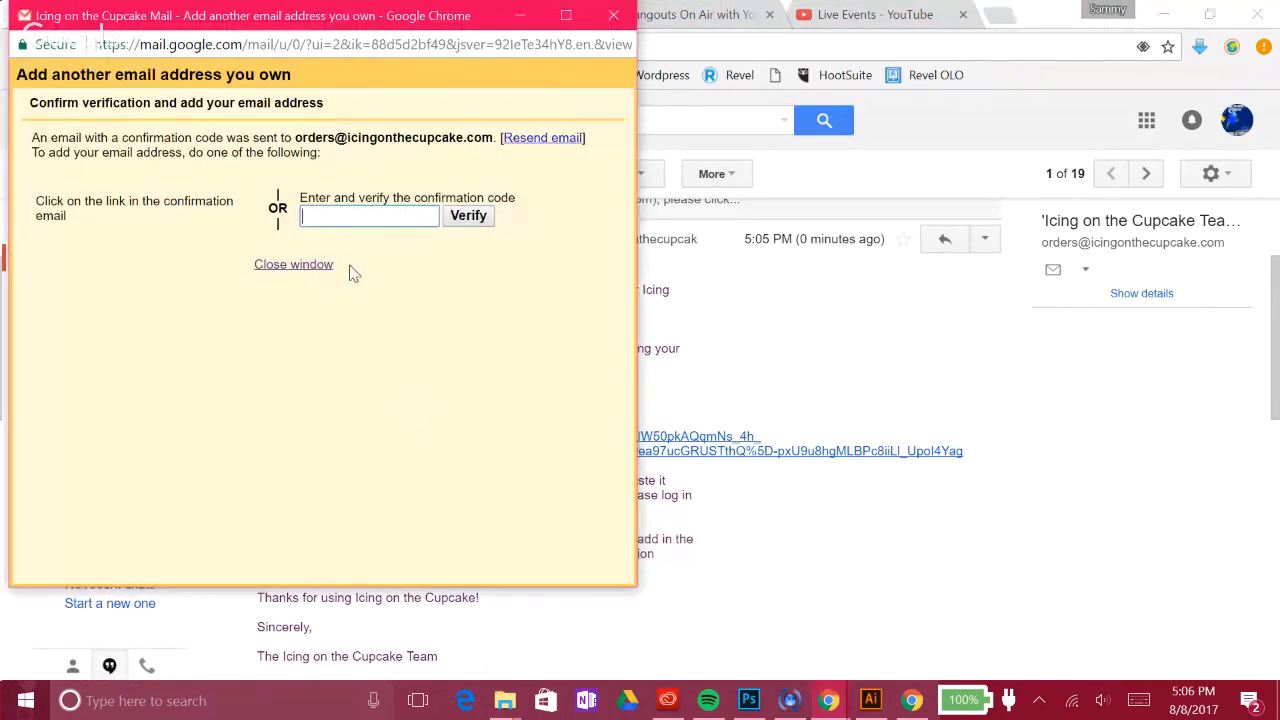
left_click(331, 219)
key("ctrl+v")
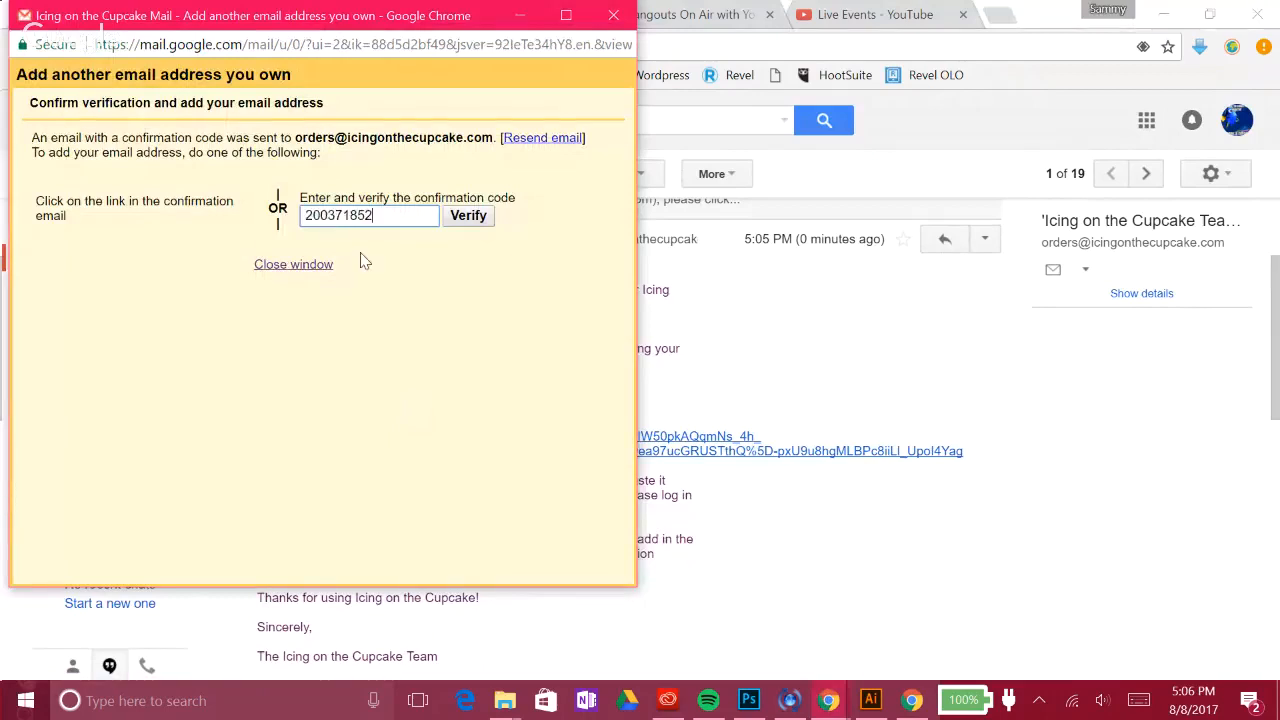
left_click(485, 230)
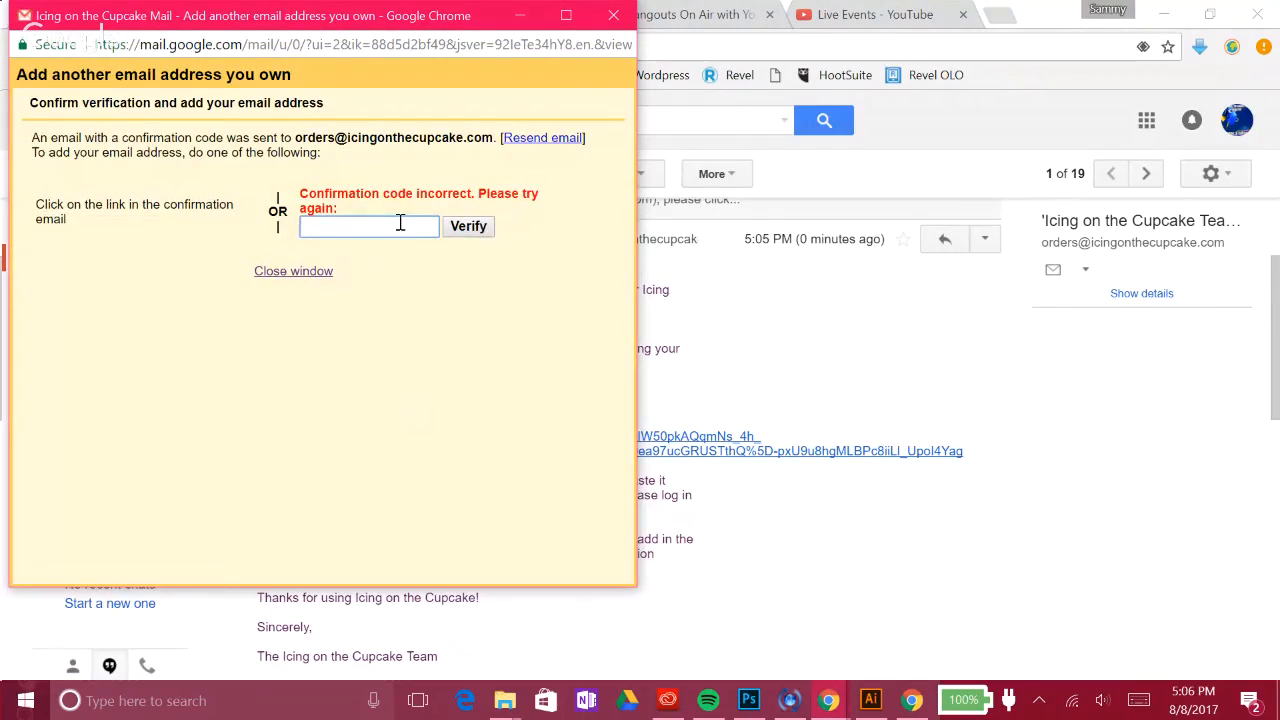
key("ctrl+v")
left_click(455, 232)
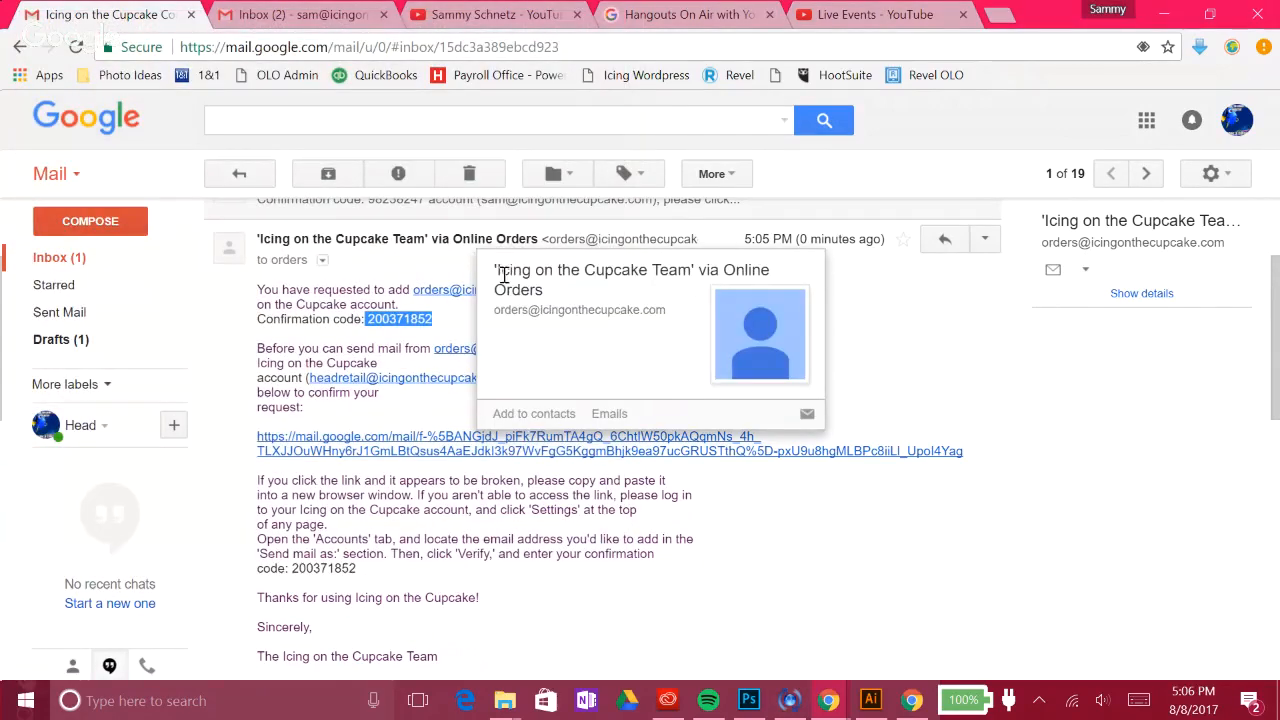
Step: Open Settings from the gear menu and switch to the Accounts tab
left_click(1236, 177)
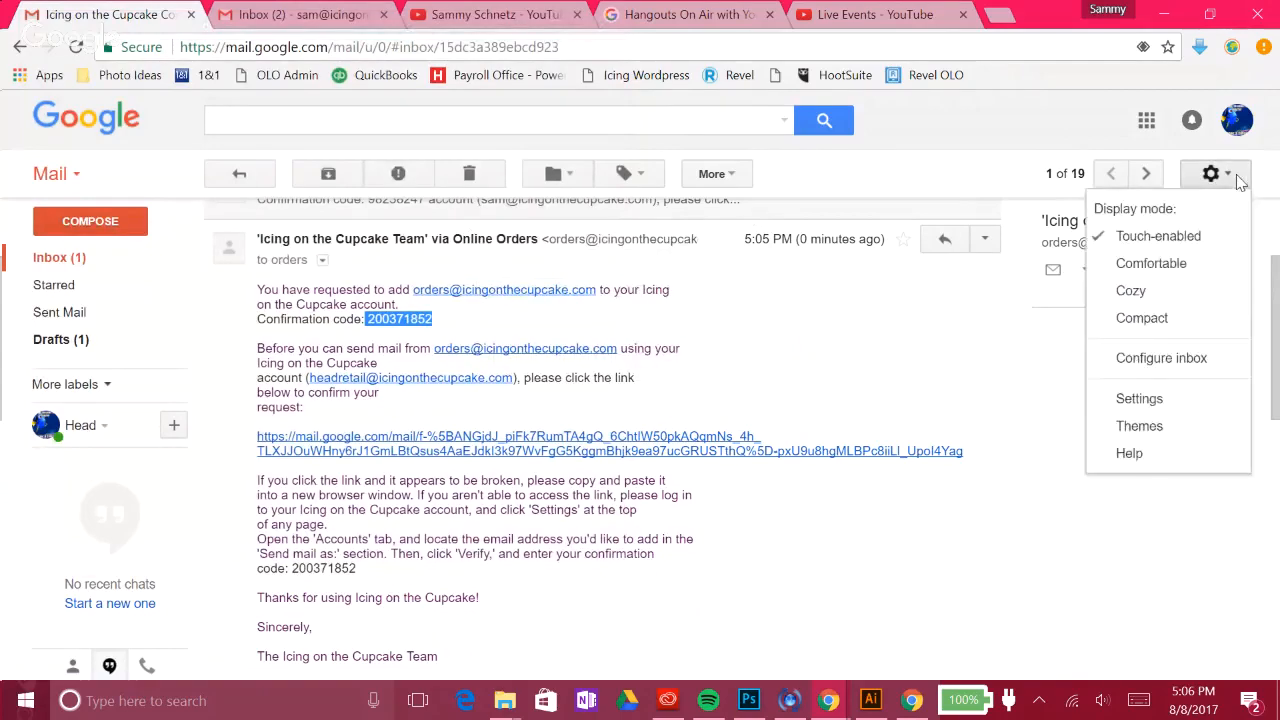
left_click(1139, 398)
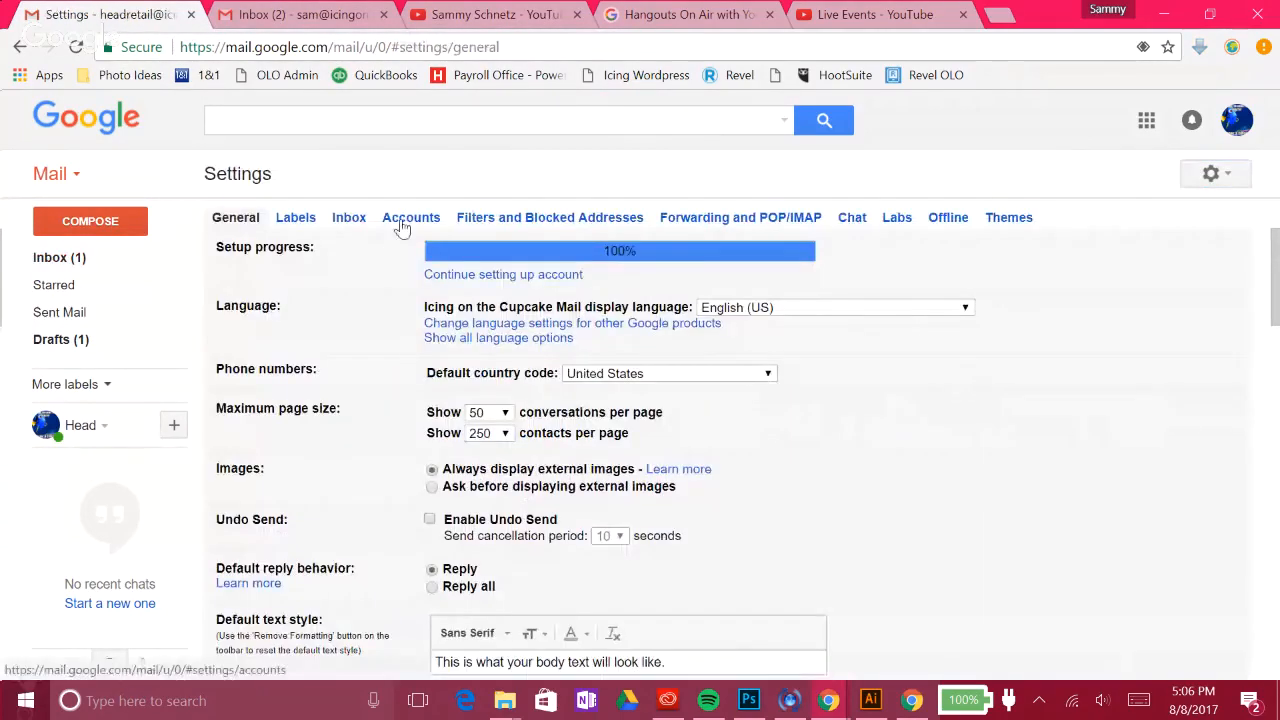
left_click(410, 218)
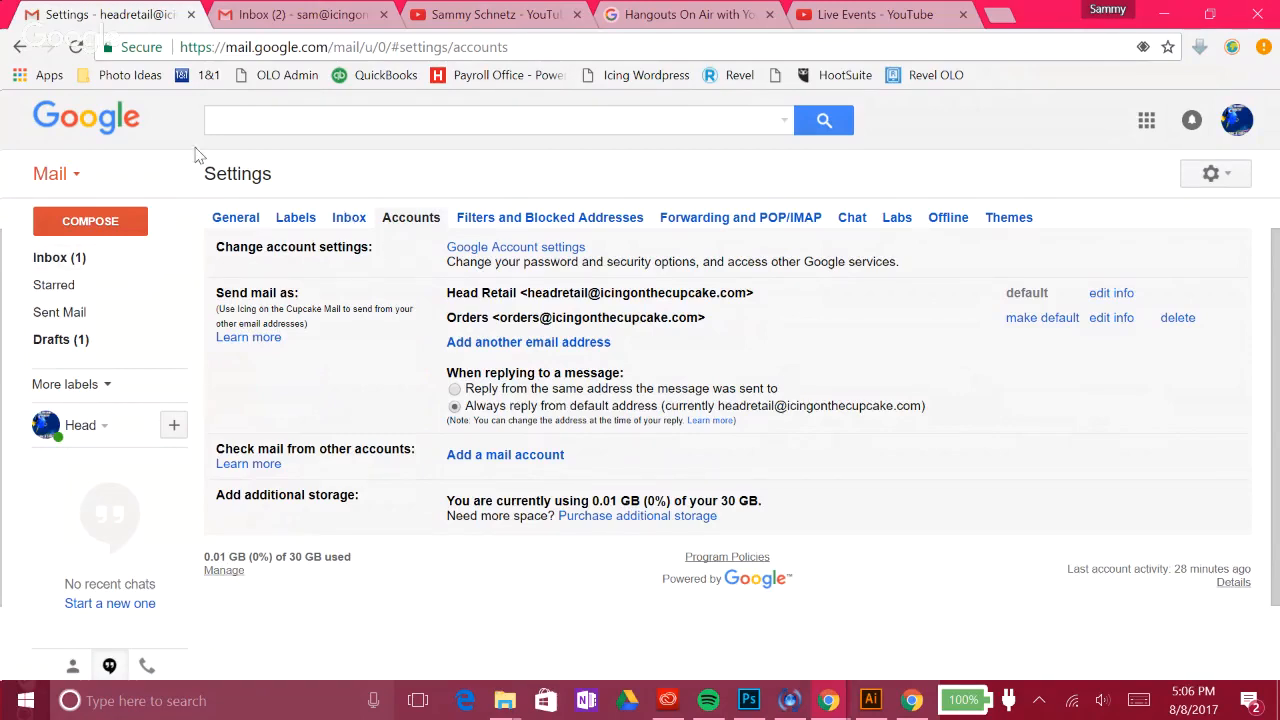
Step: In the second account, address a new message to the Head Retail address
left_click(300, 14)
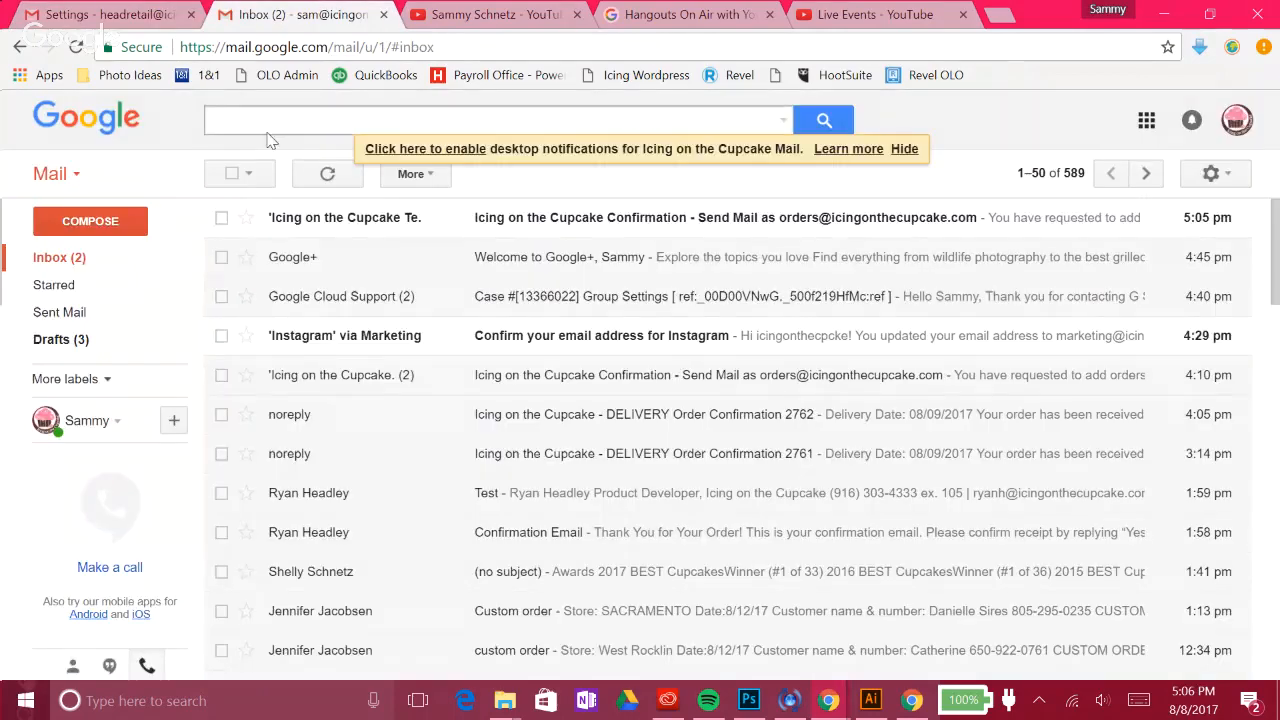
type("c")
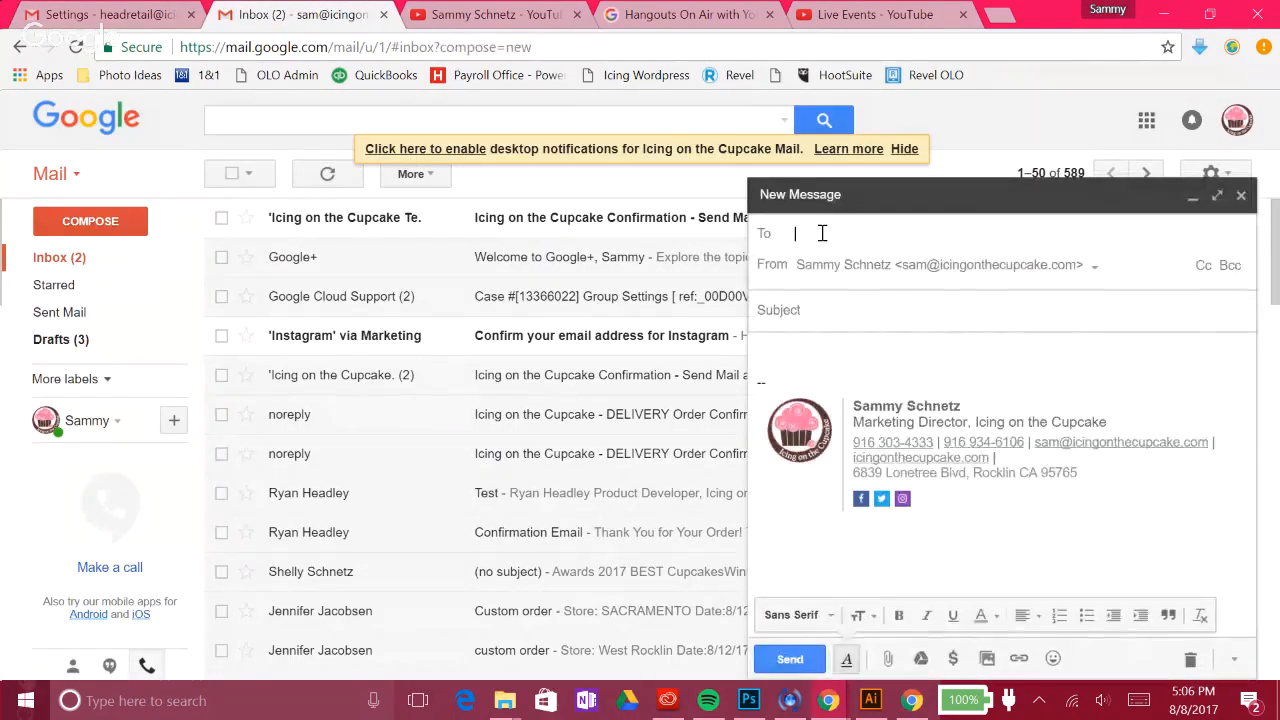
type("headre")
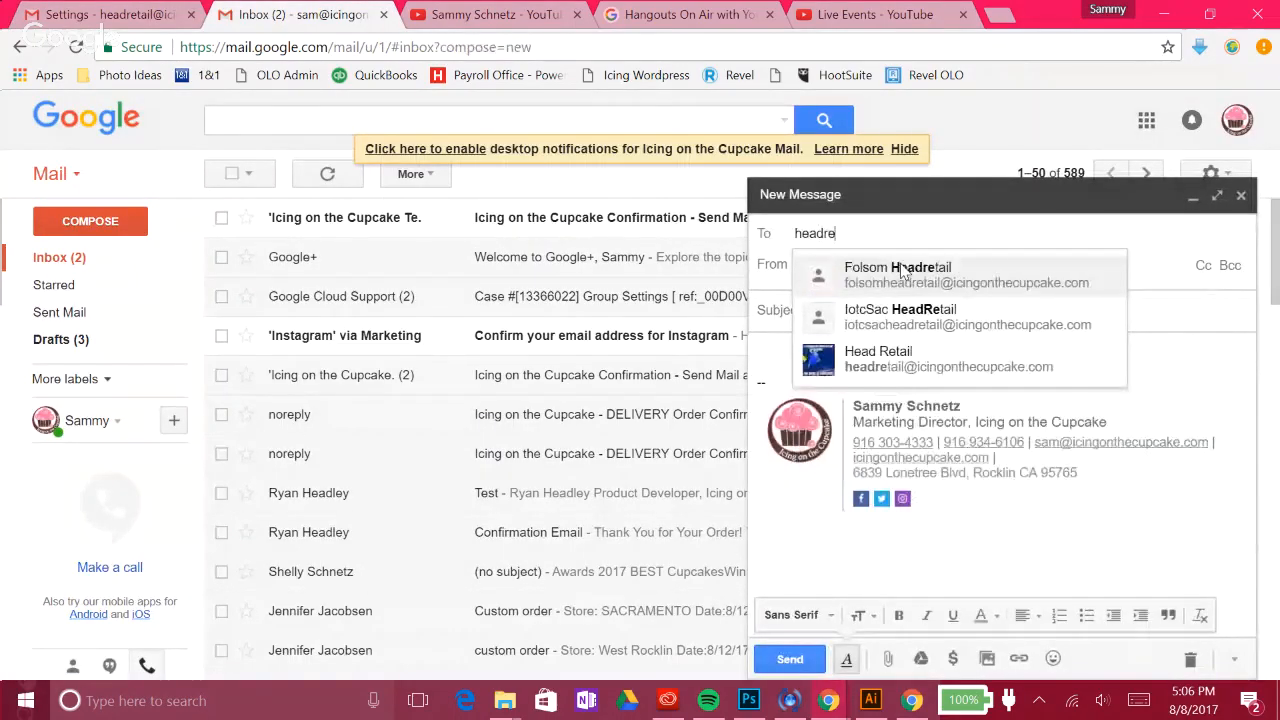
left_click(900, 355)
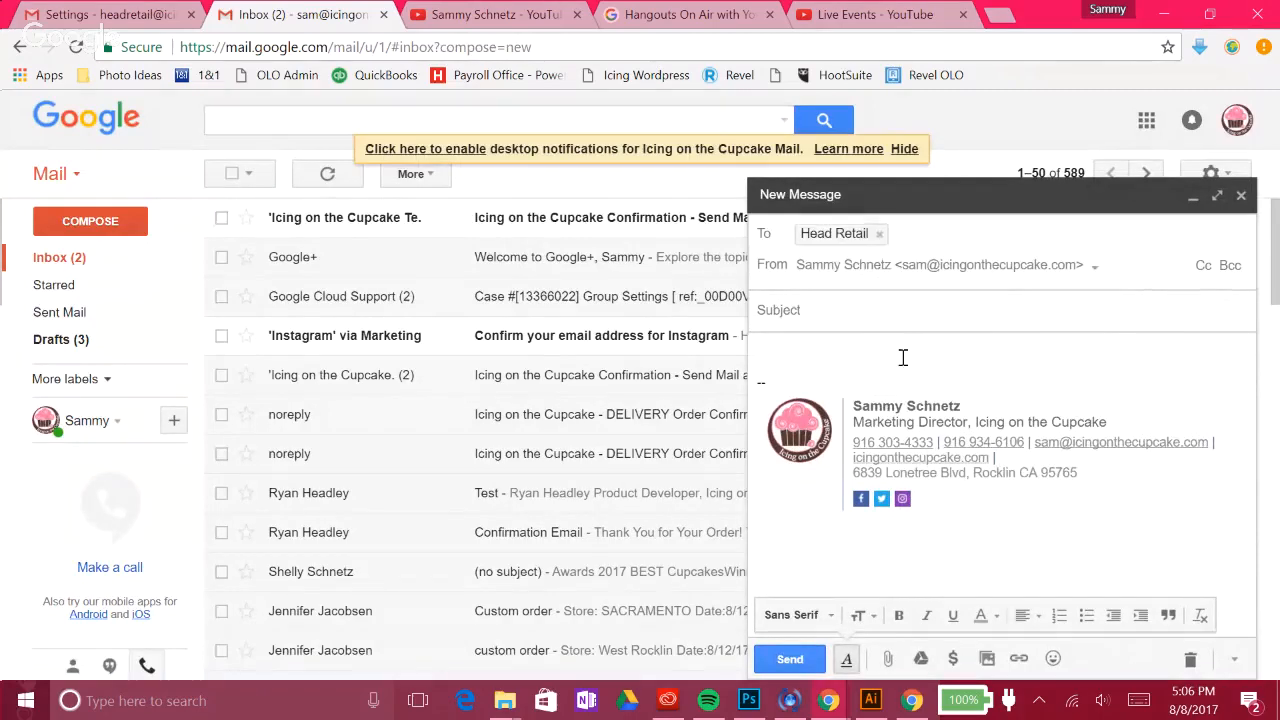
left_click(1011, 351)
Step: Insert the Confirmation Email canned response into the body and send the message
left_click(1234, 659)
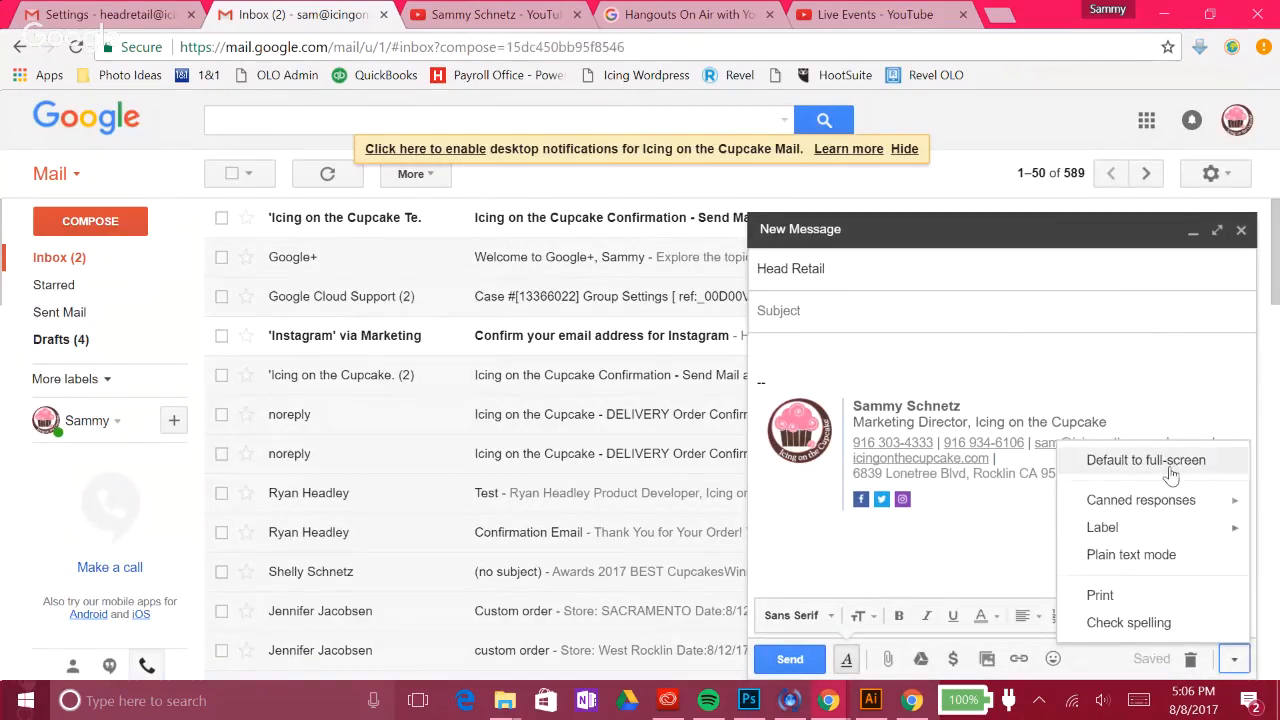
mouse_move(1125, 500)
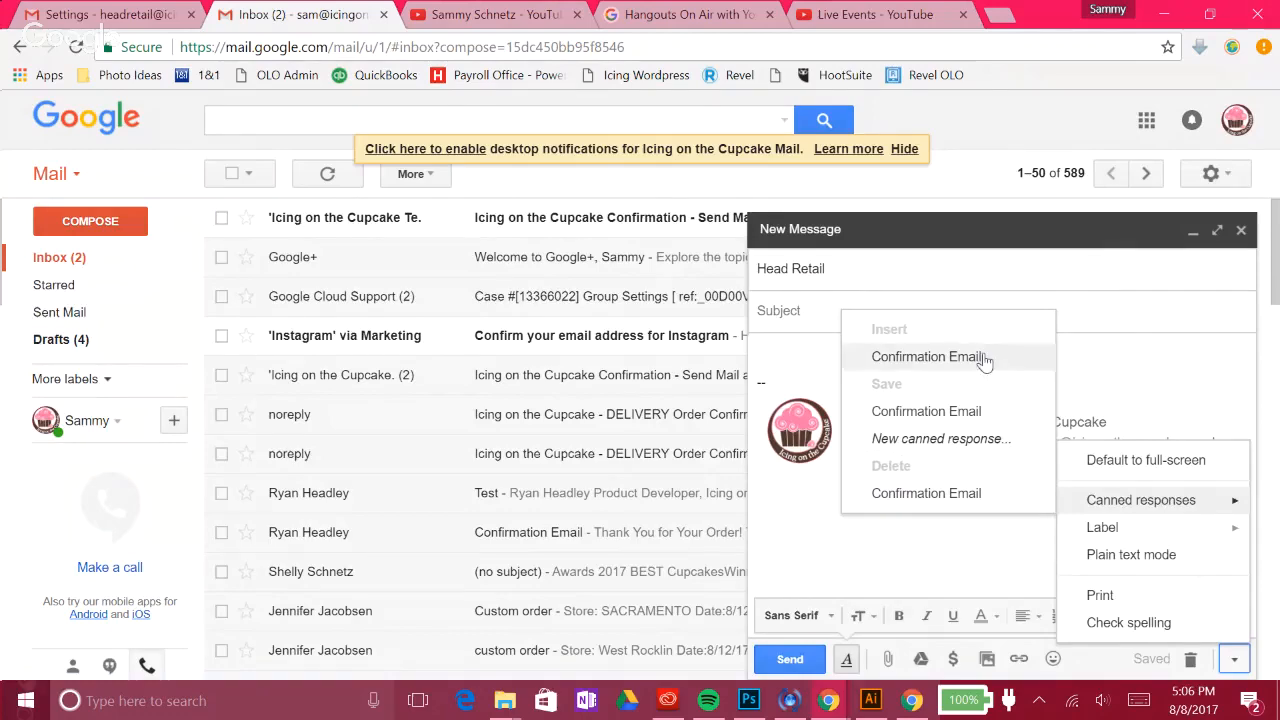
left_click(930, 357)
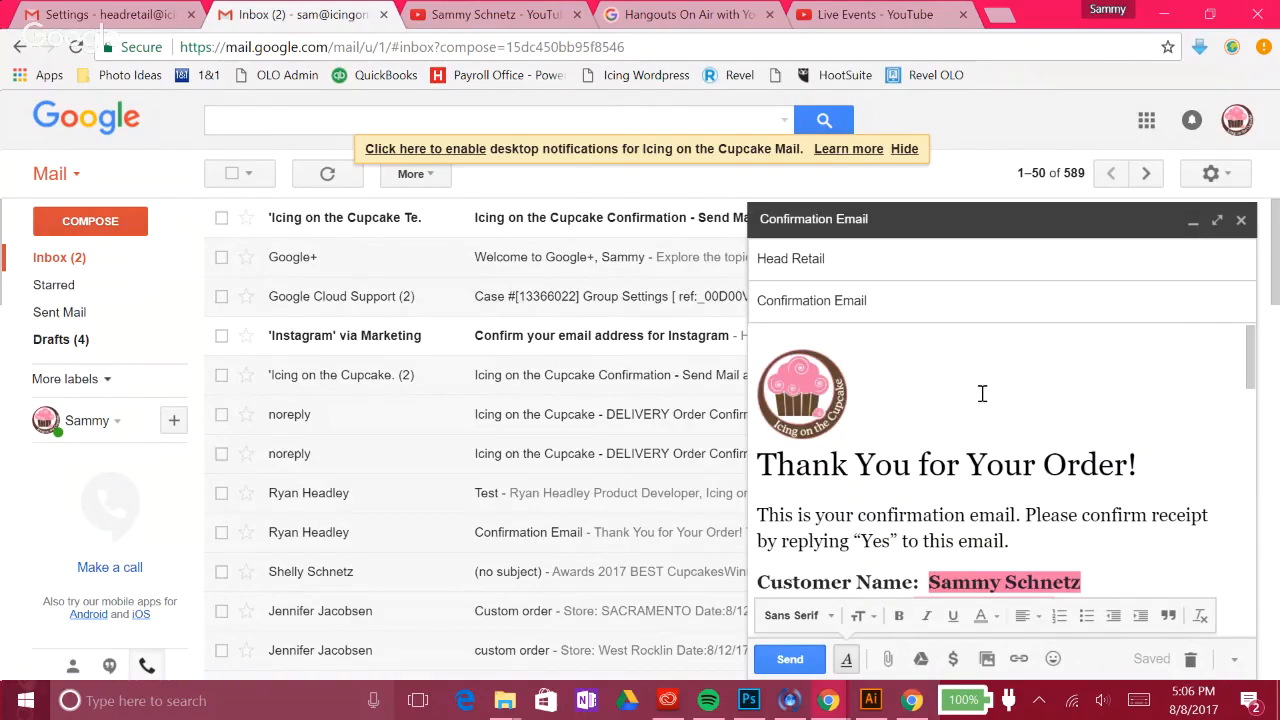
scroll(982, 393, "down", 10)
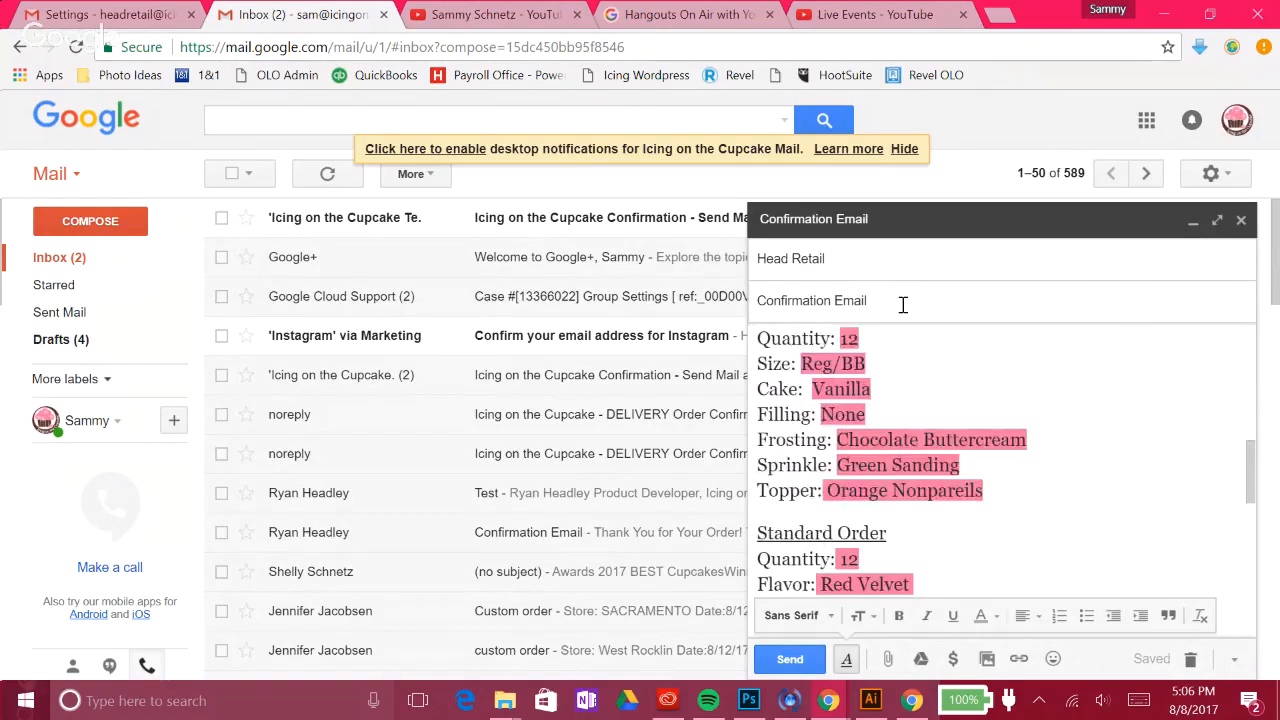
scroll(889, 331, "down", 3)
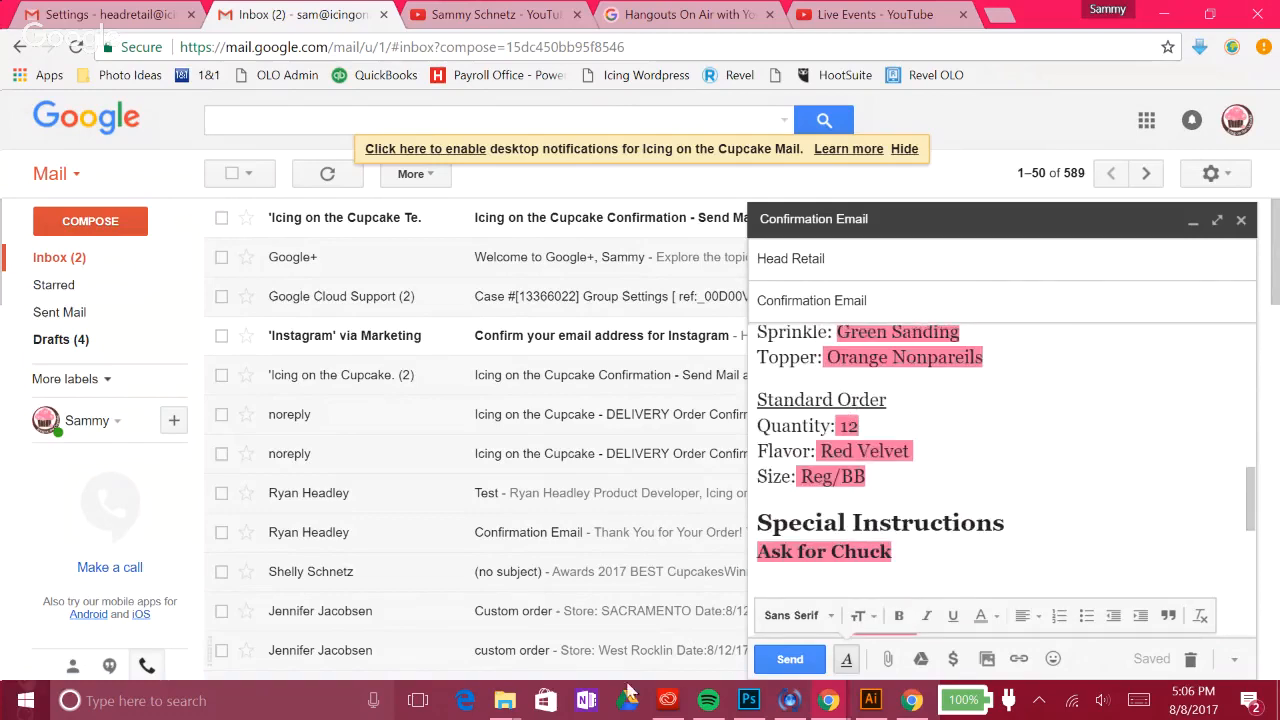
left_click(789, 660)
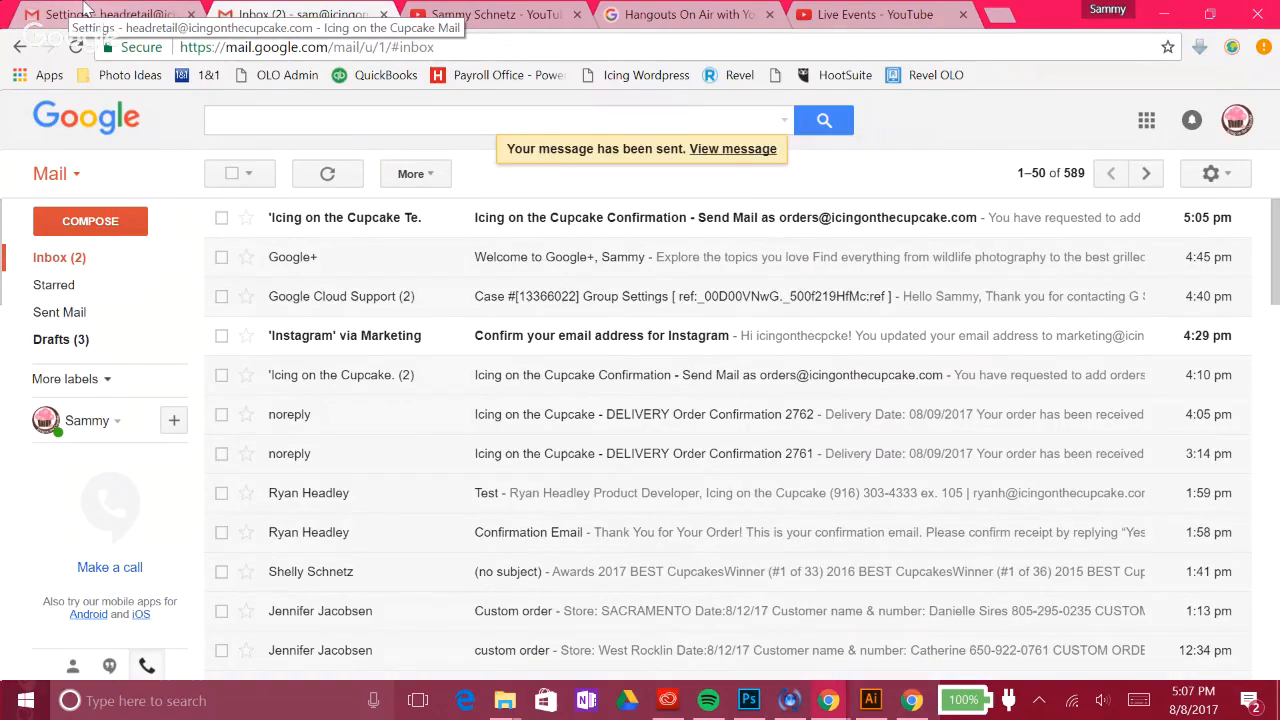
Step: Confirm Canned Responses is enabled in the Settings Labs tab, then return to the head retail inbox
left_click(85, 12)
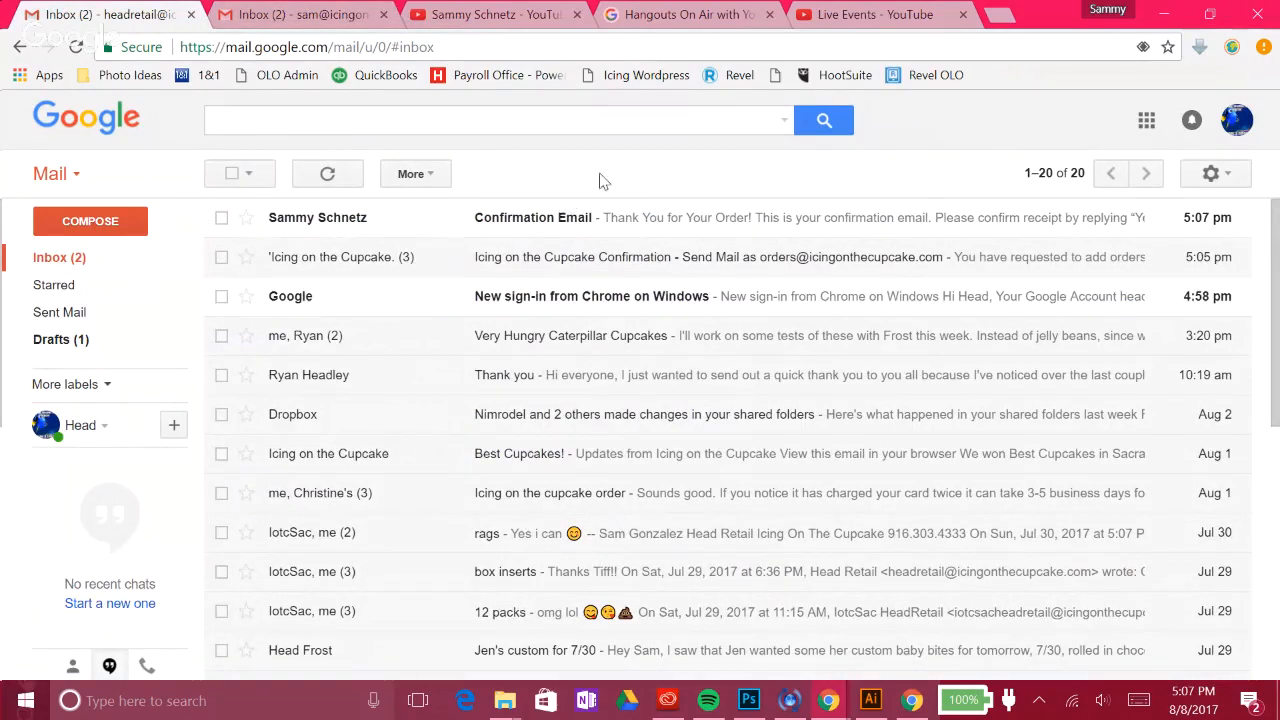
left_click(1211, 173)
left_click(1188, 405)
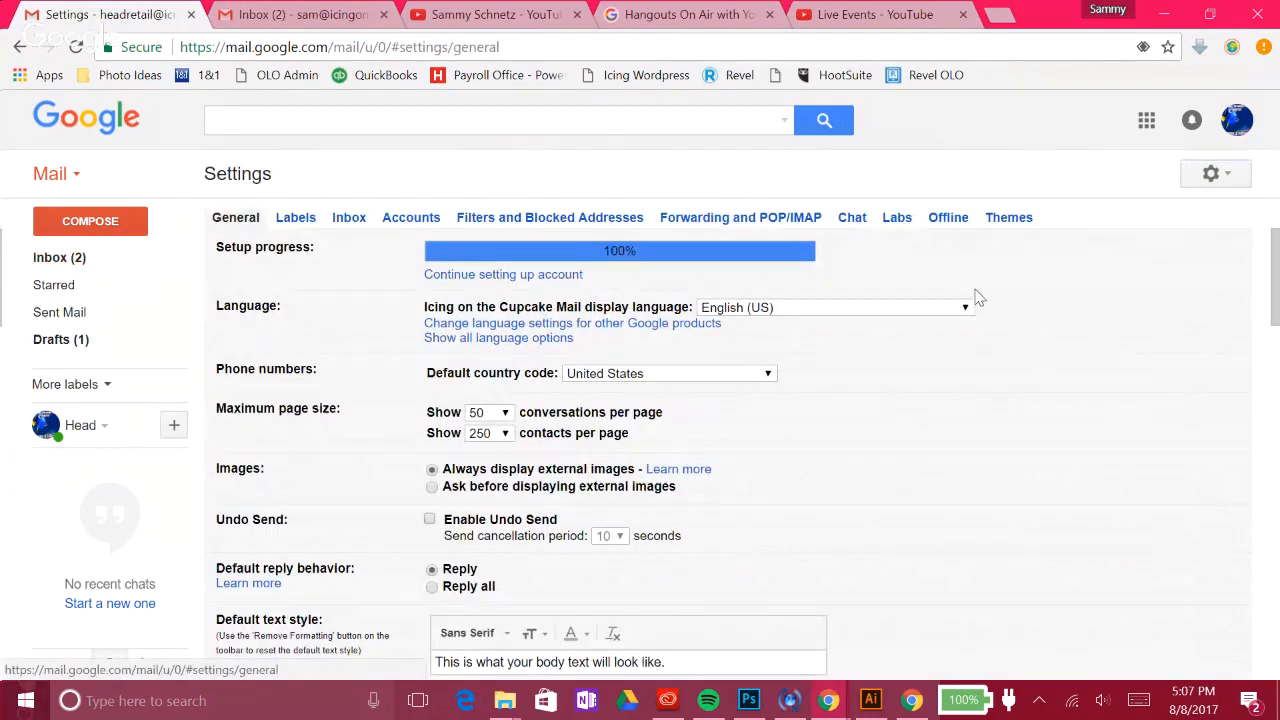
left_click(886, 219)
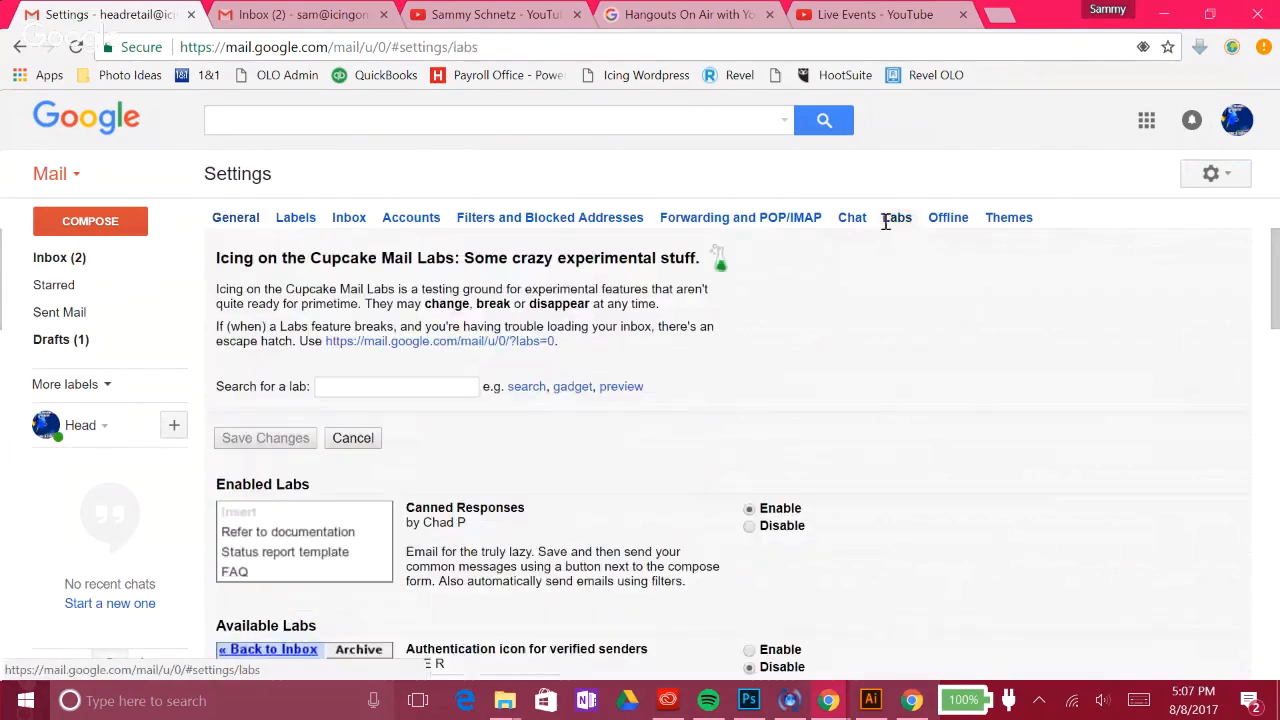
scroll(874, 285, "down", 1)
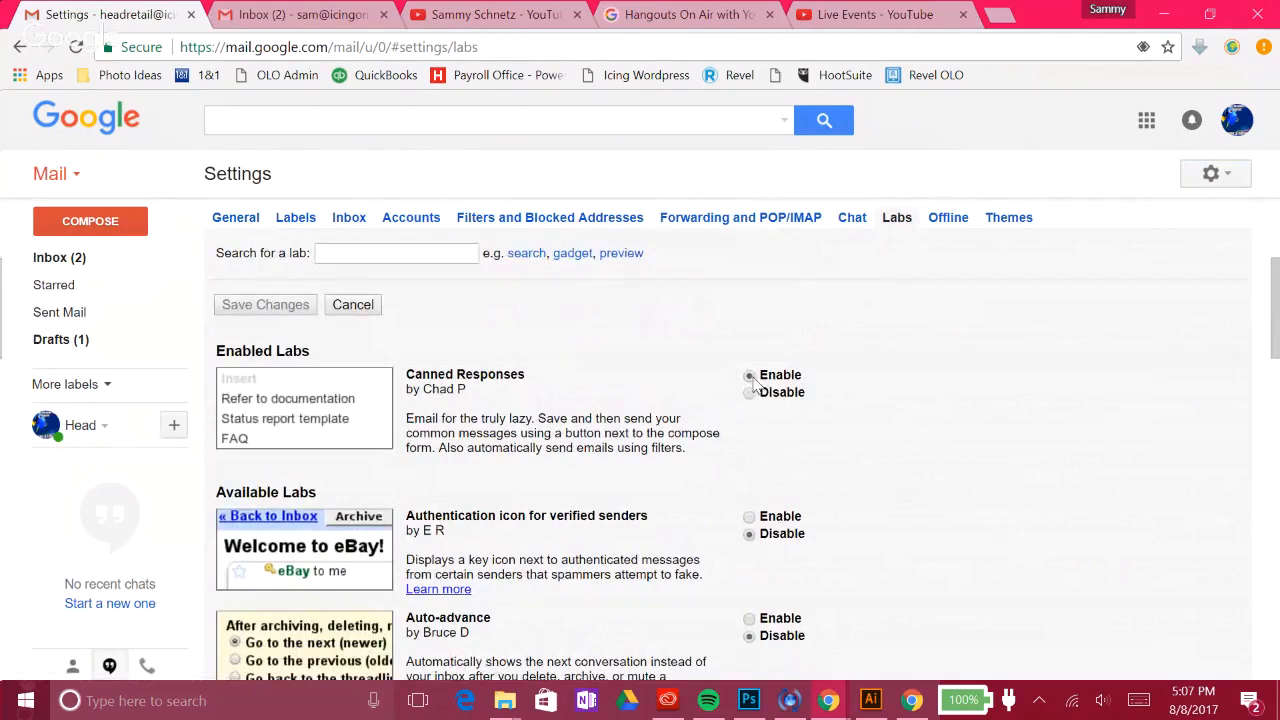
scroll(705, 368, "up", 1)
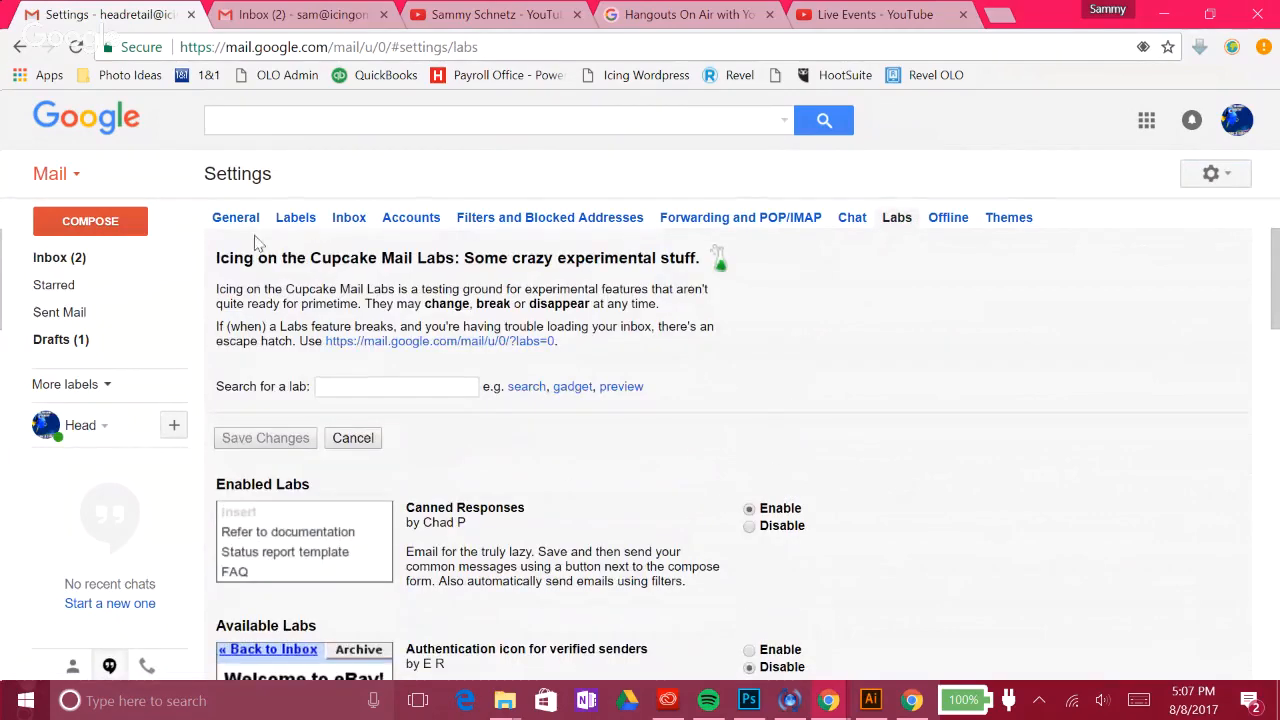
left_click(98, 257)
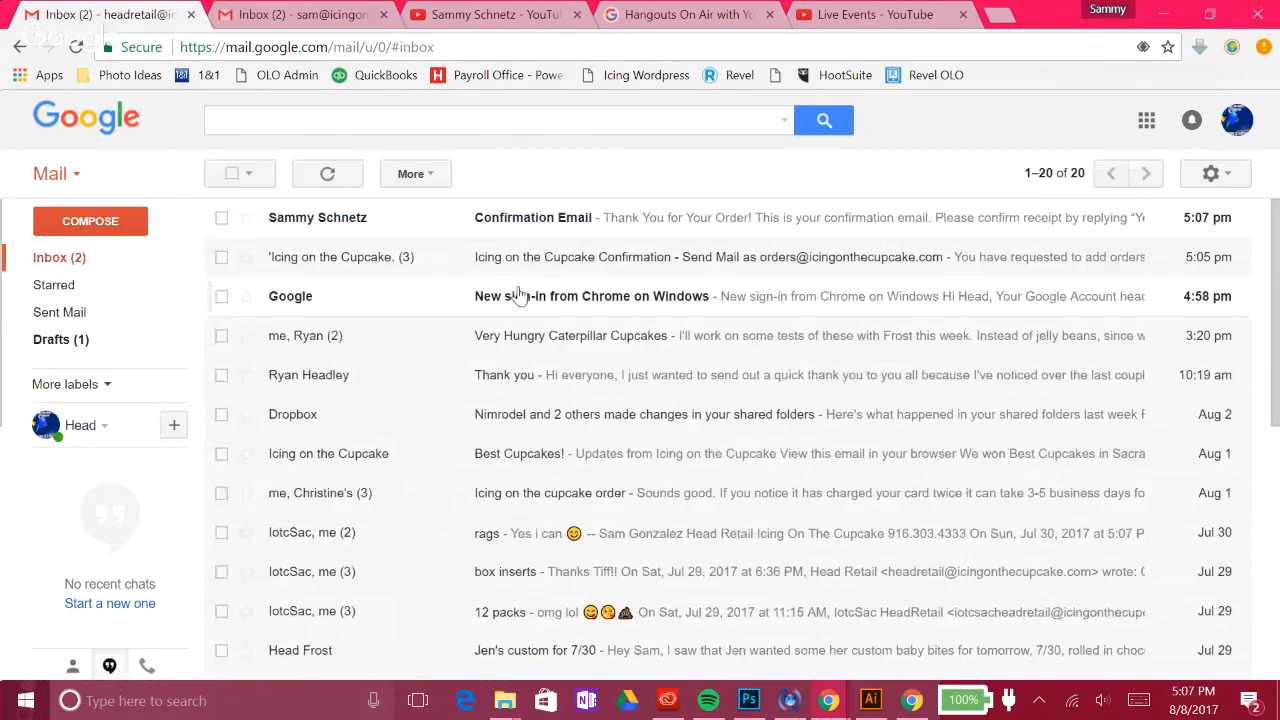
Step: Copy the entire body of the received Confirmation Email, logo included, and start a new message
left_click(541, 228)
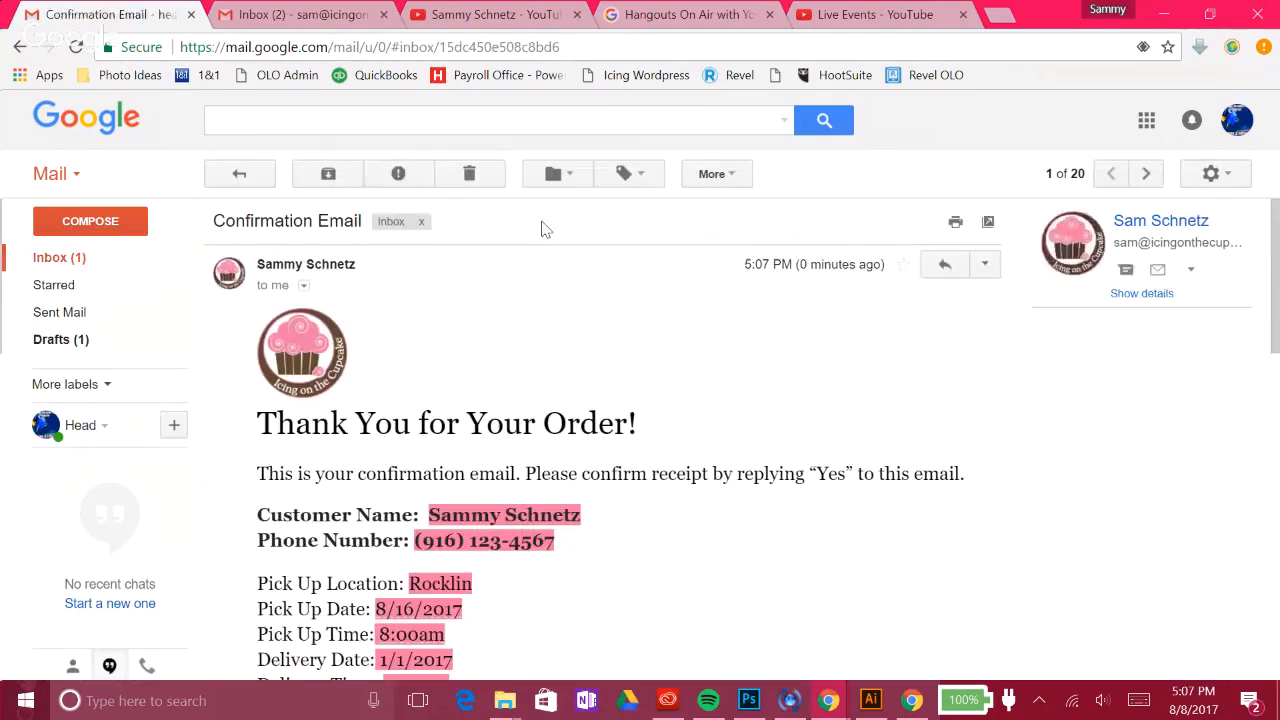
scroll(437, 374, "down", 4)
scroll(437, 374, "down", 4)
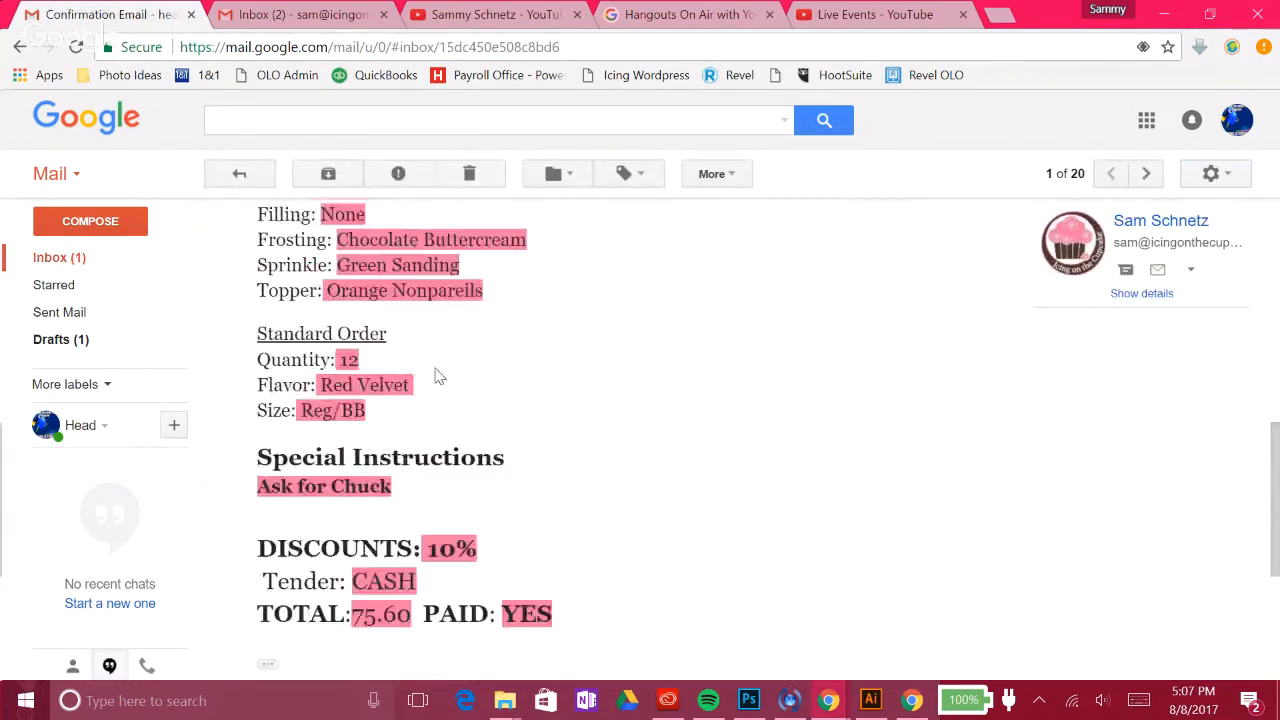
scroll(440, 380, "up", 4)
scroll(450, 444, "up", 4)
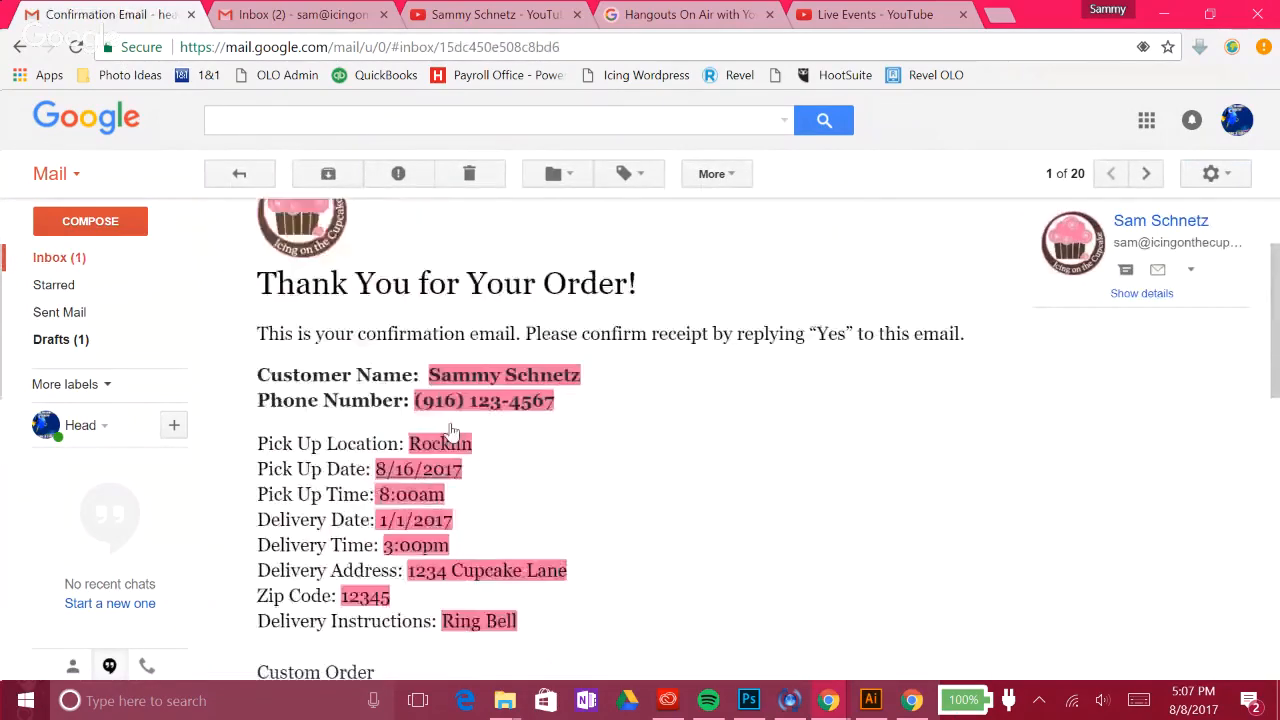
scroll(424, 390, "up", 1)
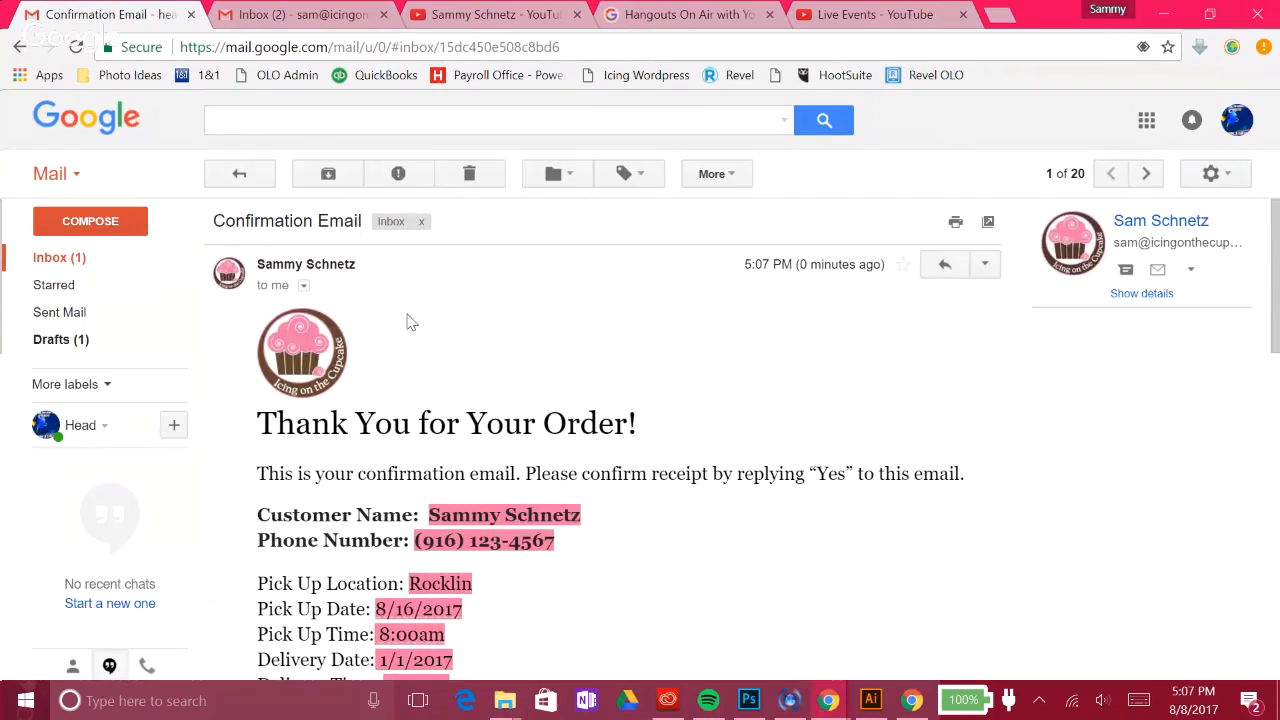
left_click_drag(259, 322, 680, 457)
left_click(656, 486)
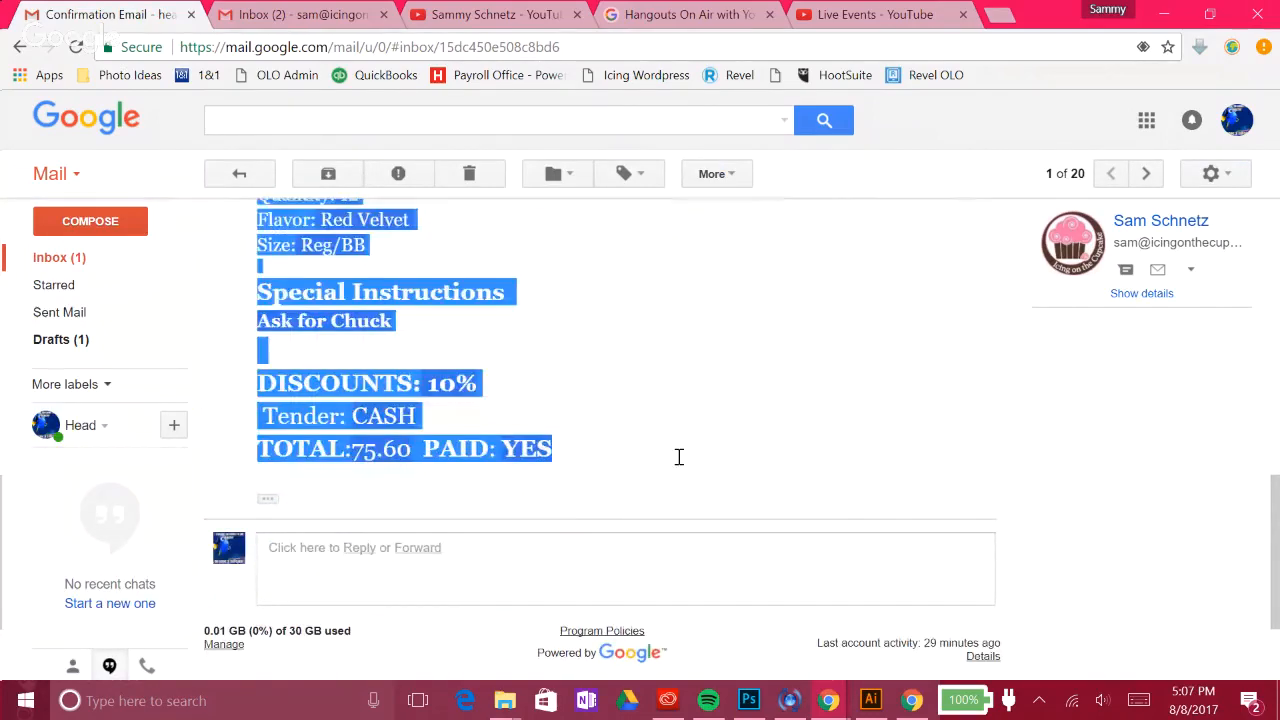
right_click(326, 382)
left_click(359, 399)
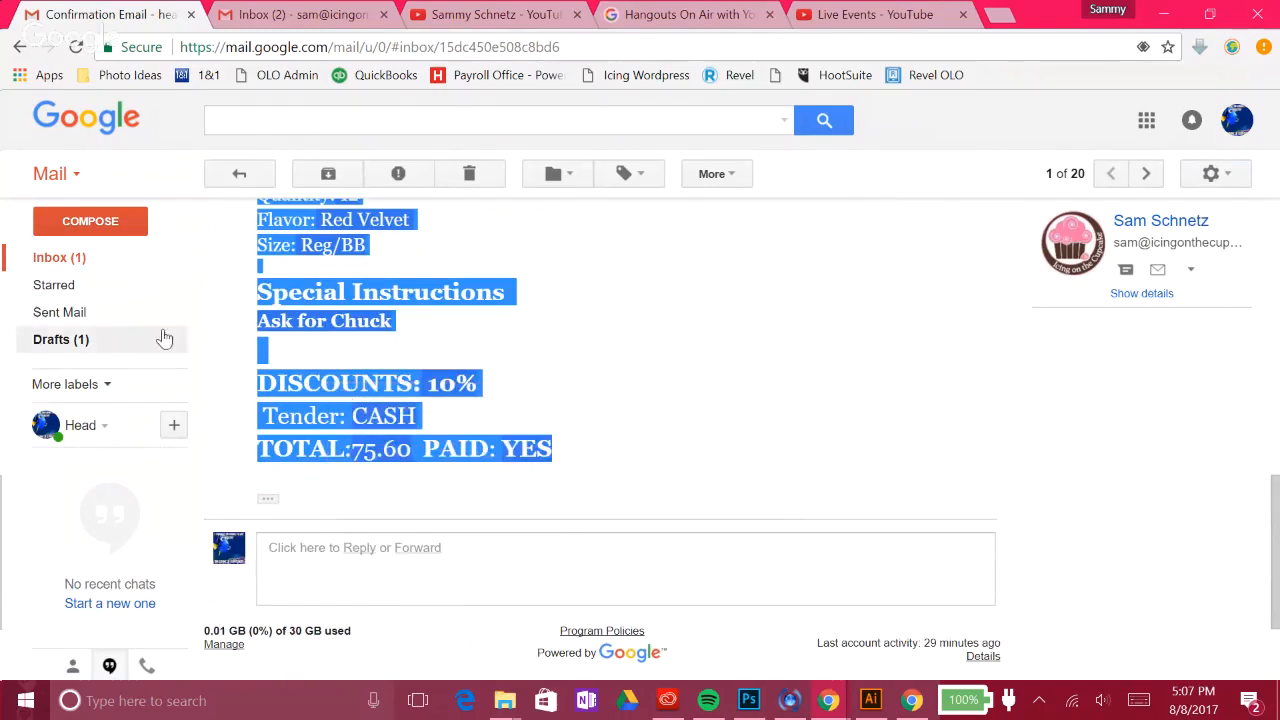
left_click(110, 220)
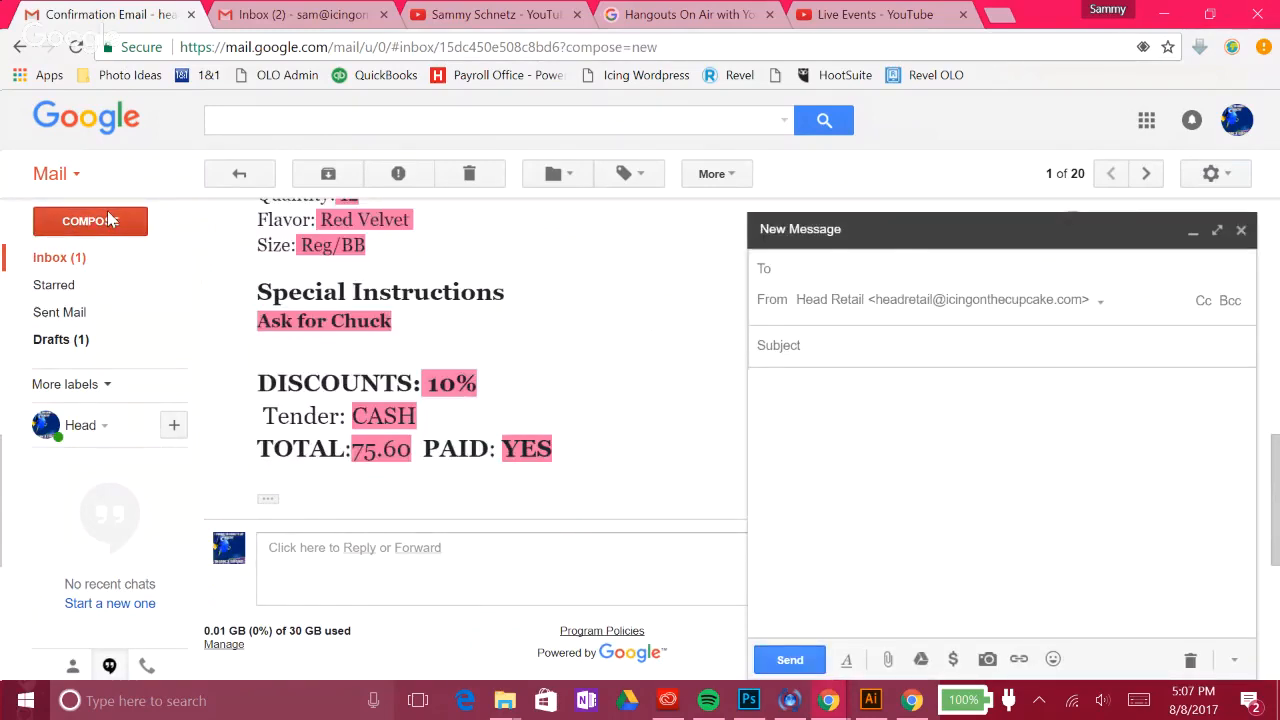
Step: Paste the copied order-confirmation content into the new message body
left_click(902, 406)
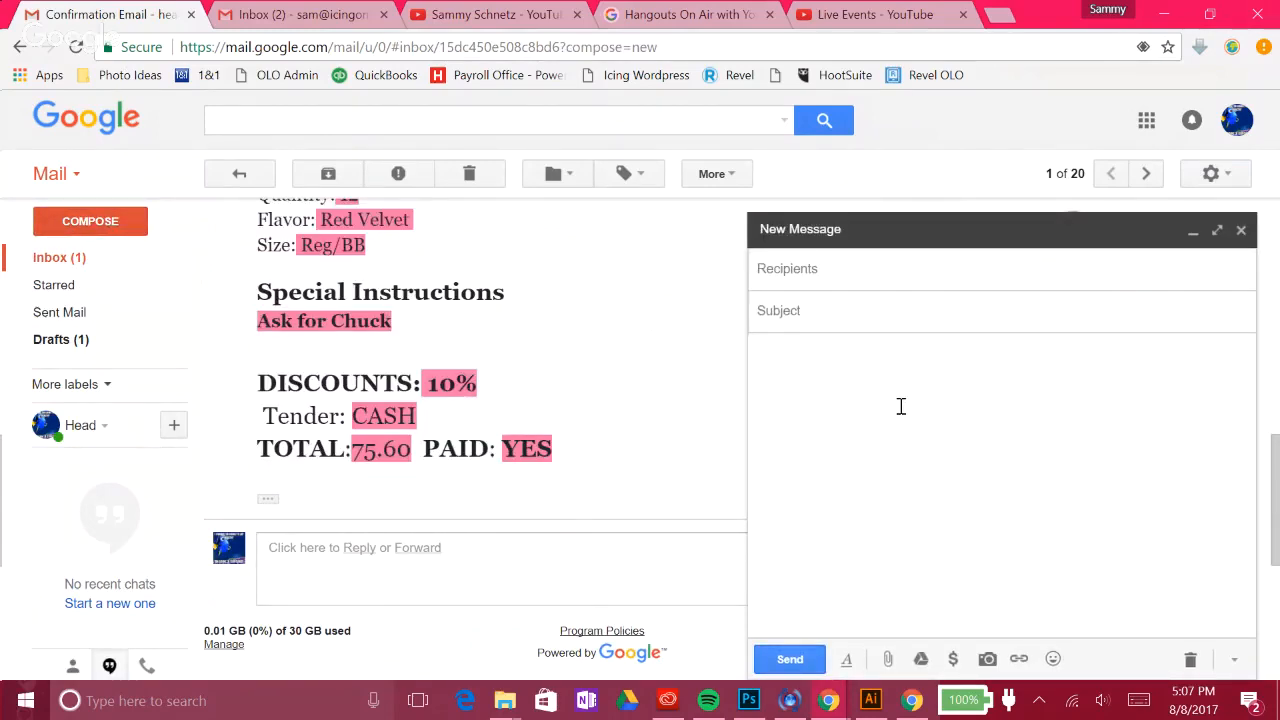
key("ctrl+v")
scroll(900, 410, "up", 10)
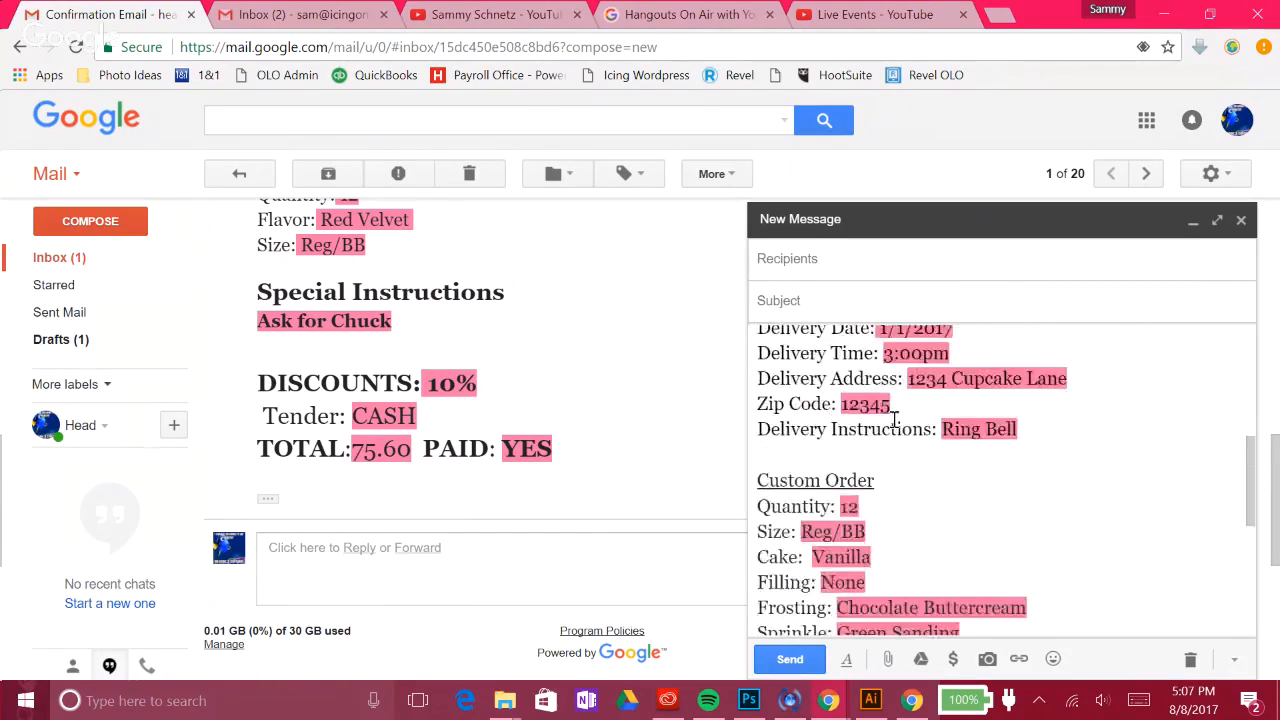
scroll(888, 422, "up", 2)
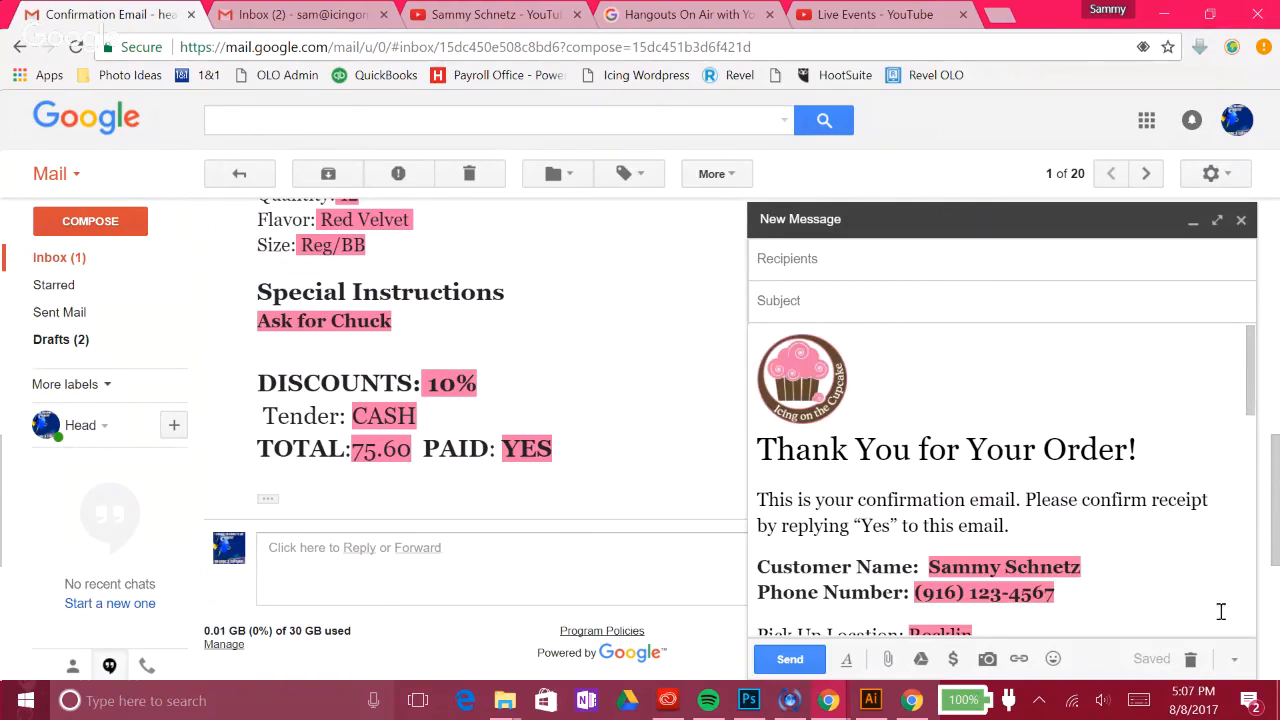
Step: Save the message body as a new canned response named 'Confirmation Email'
left_click(1235, 660)
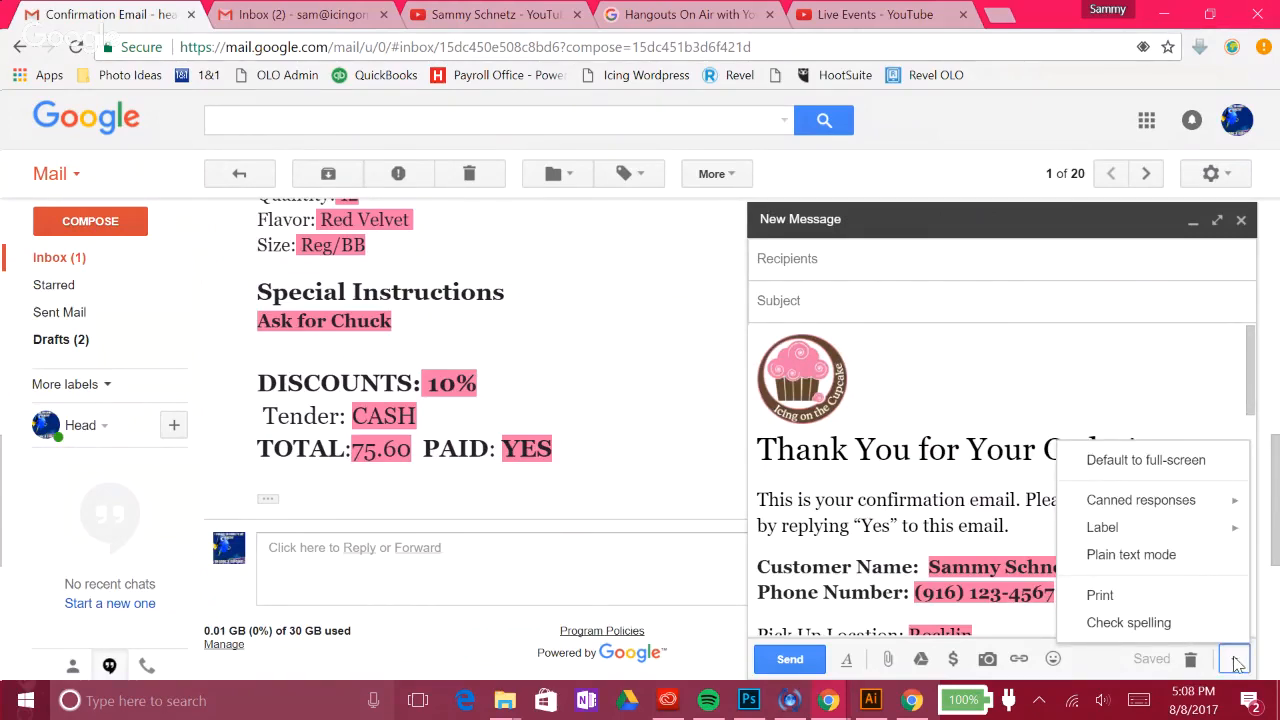
mouse_move(1227, 512)
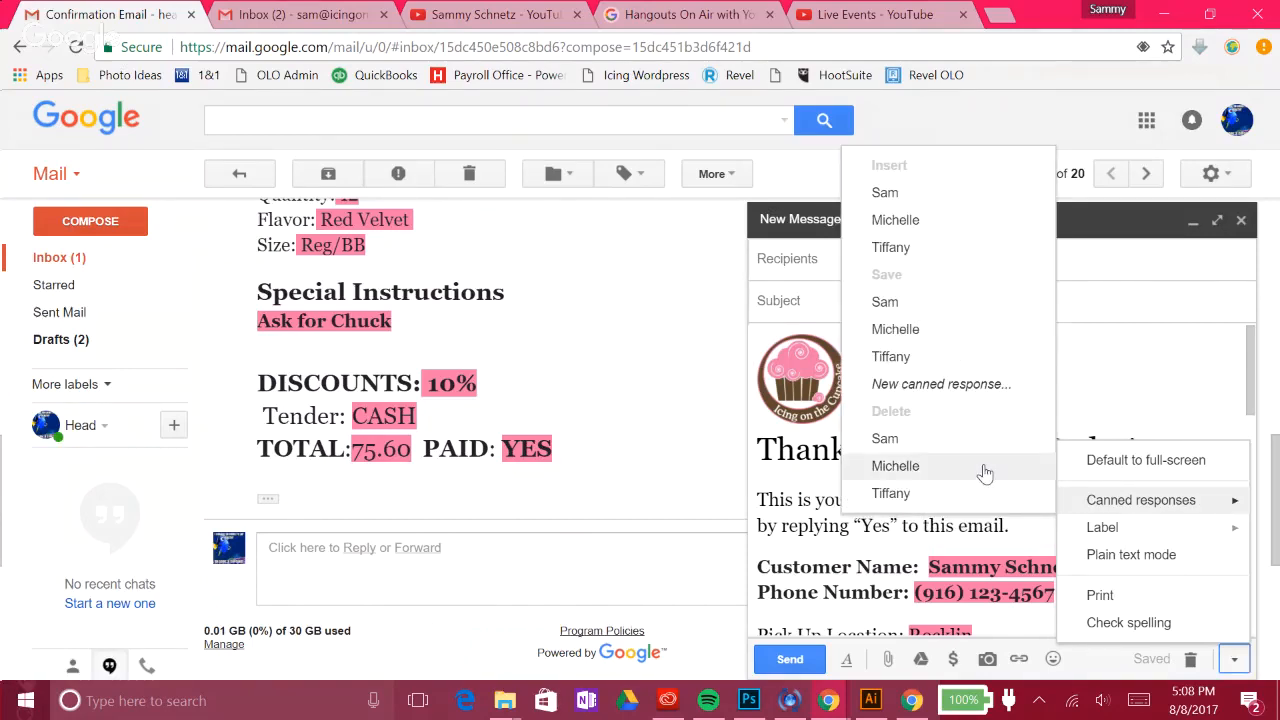
left_click(994, 384)
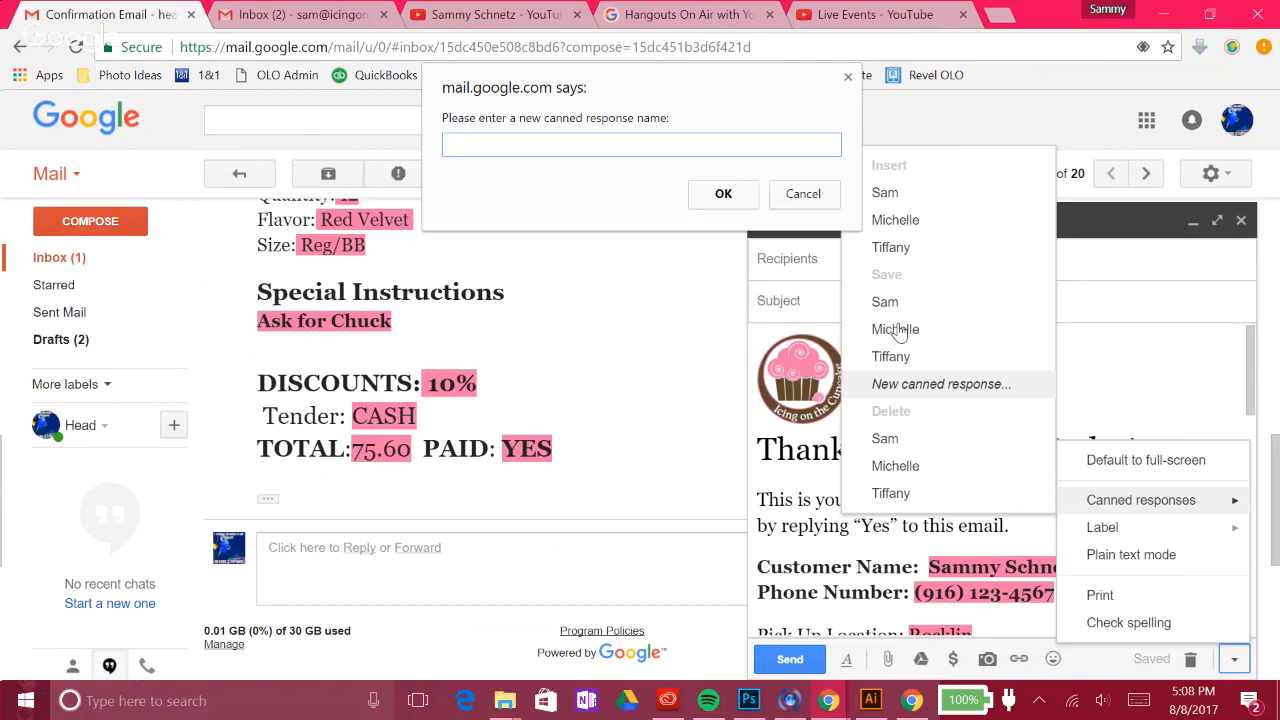
type("Confirmation Email")
left_click(723, 193)
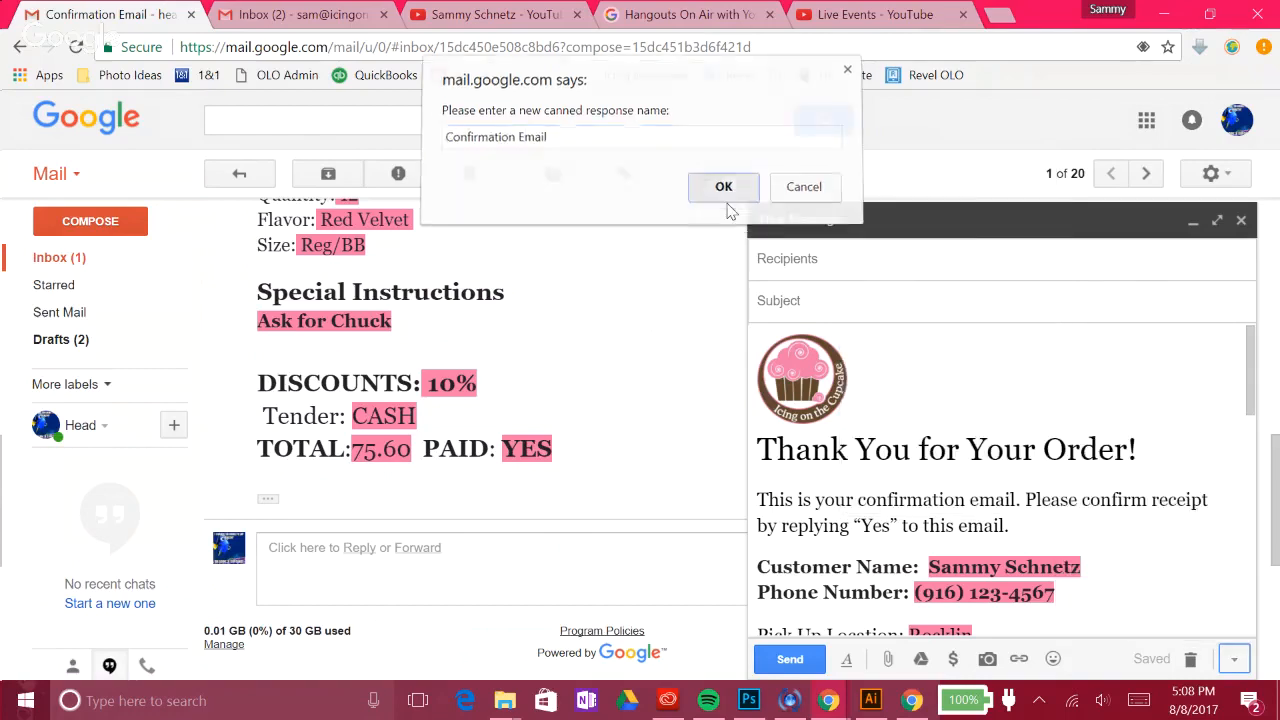
left_click(869, 300)
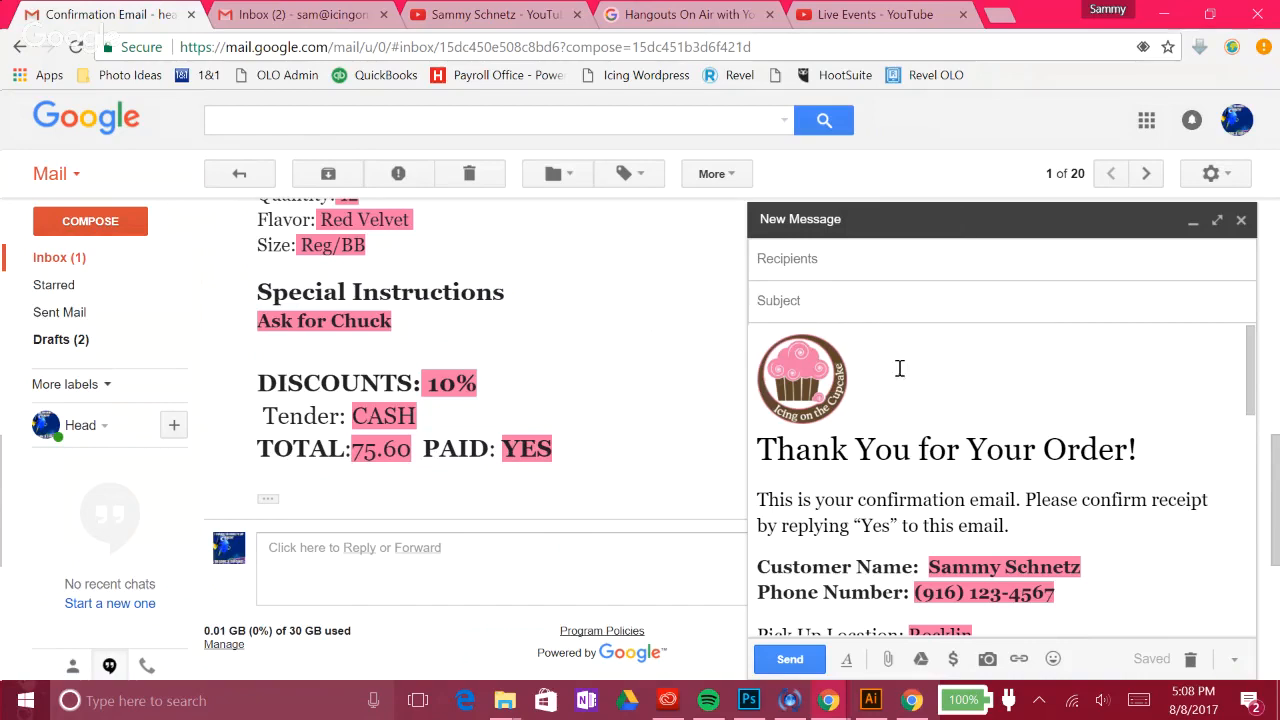
Step: Enter the subject 'Cupcake Confirmation' and add the customer as recipient from the address suggestions
type("Cupcake Confirmation")
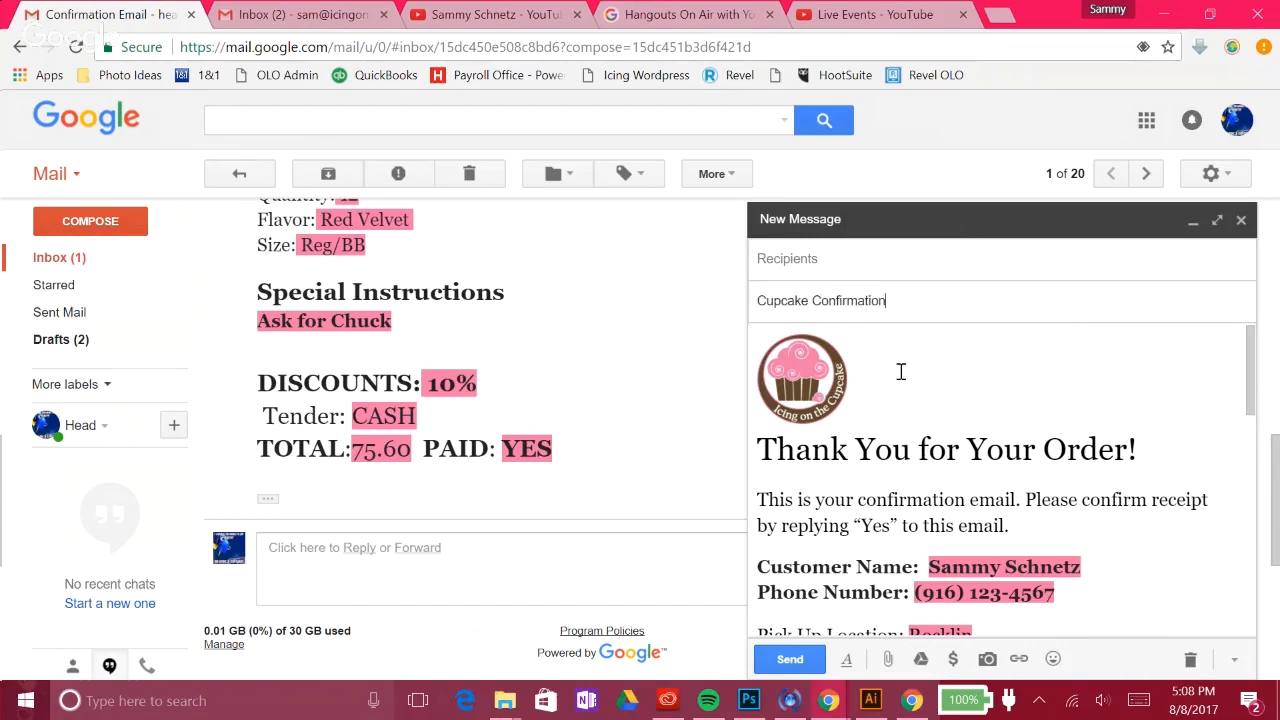
left_click(960, 264)
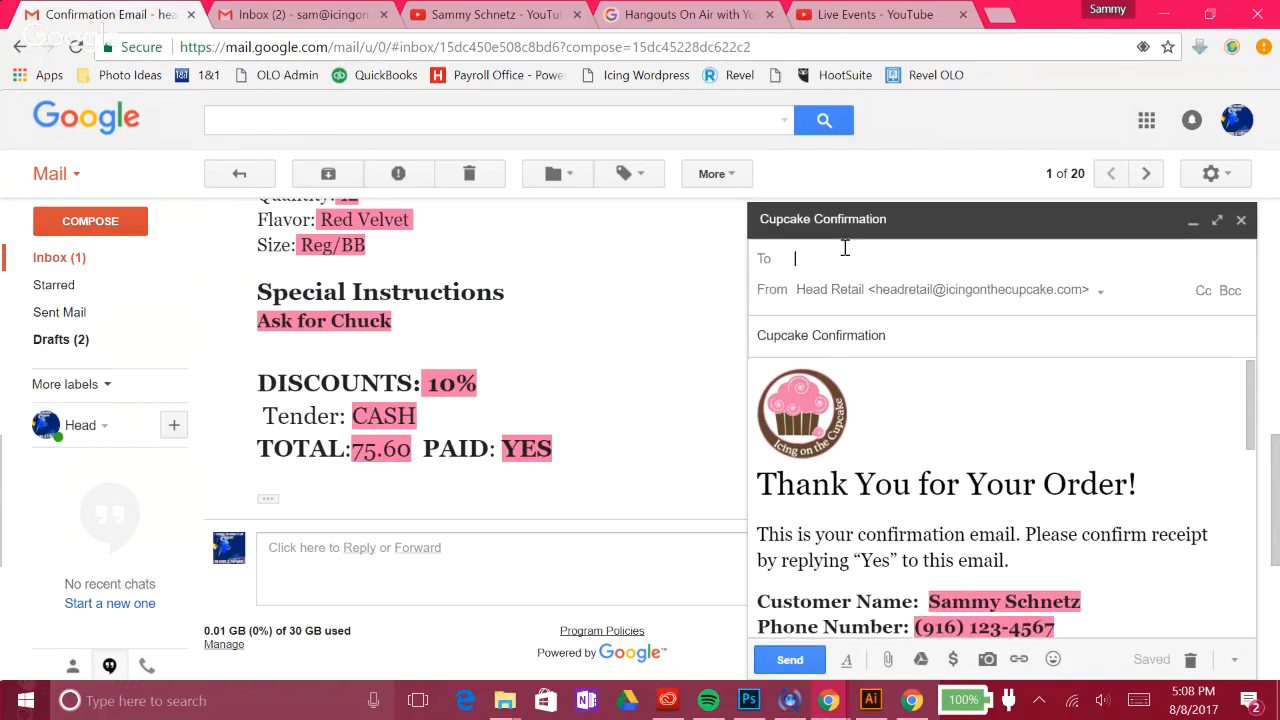
type("sam")
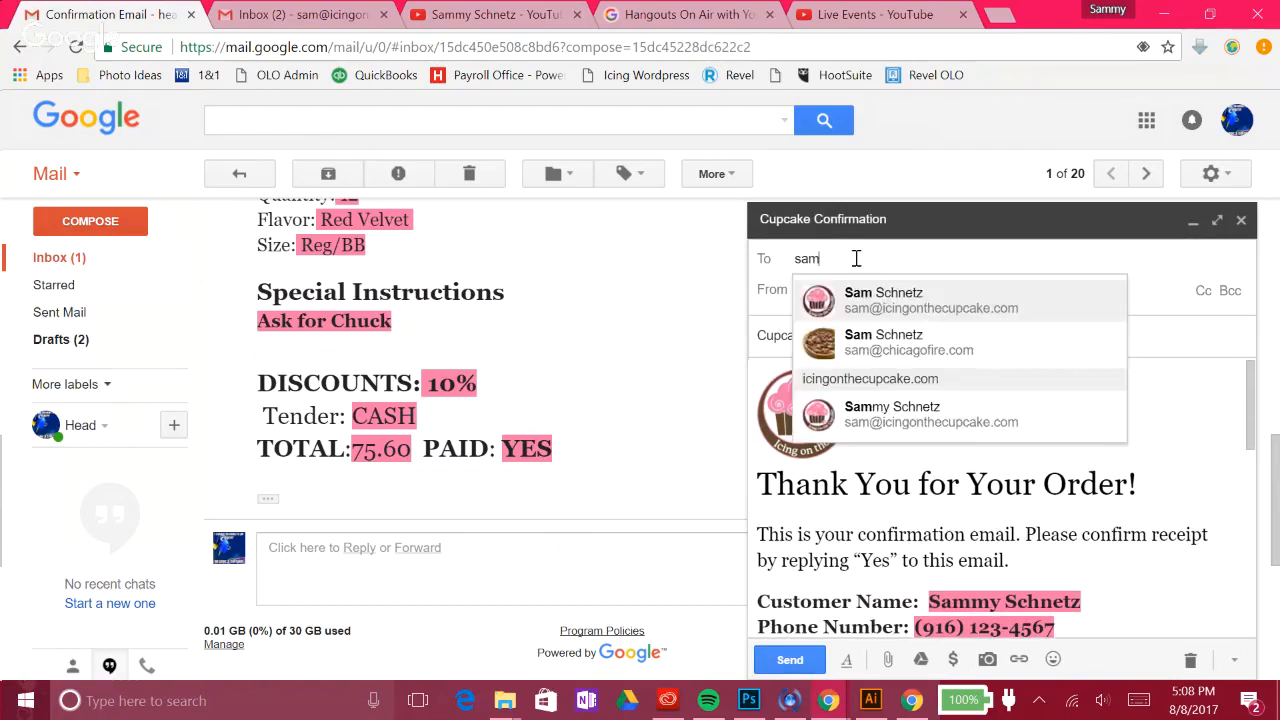
key("Down")
key("Return")
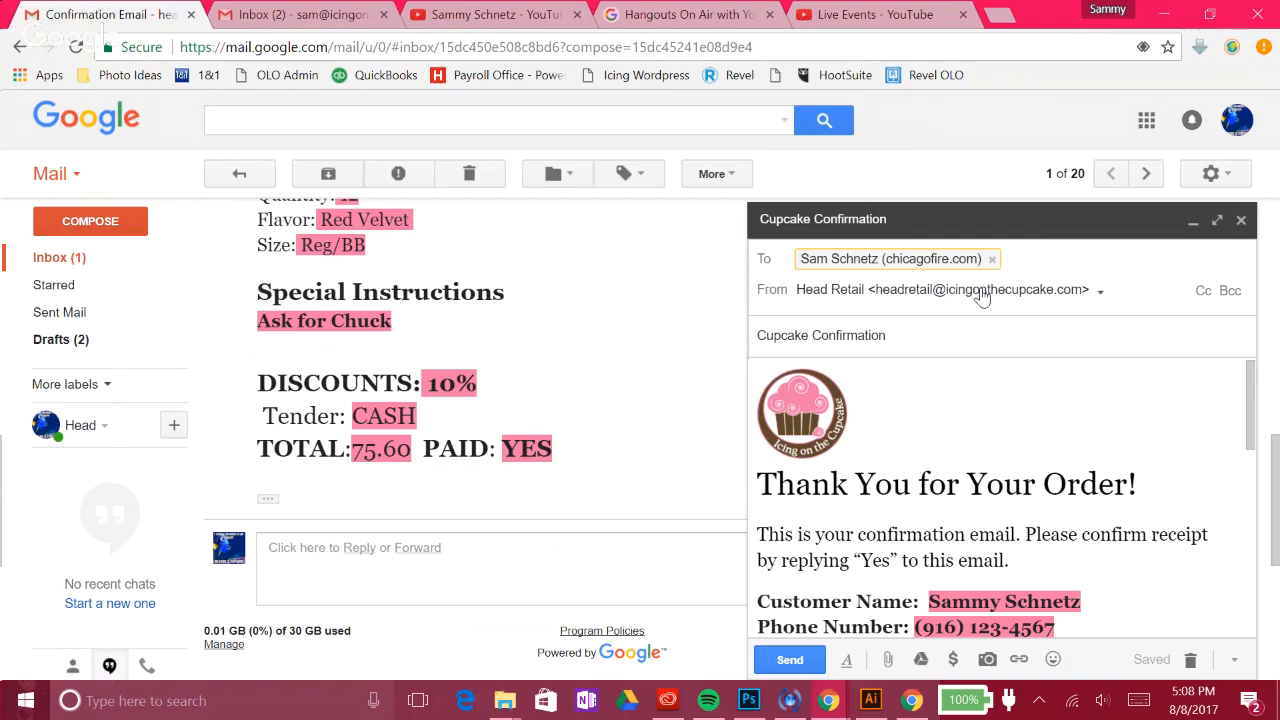
left_click(983, 292)
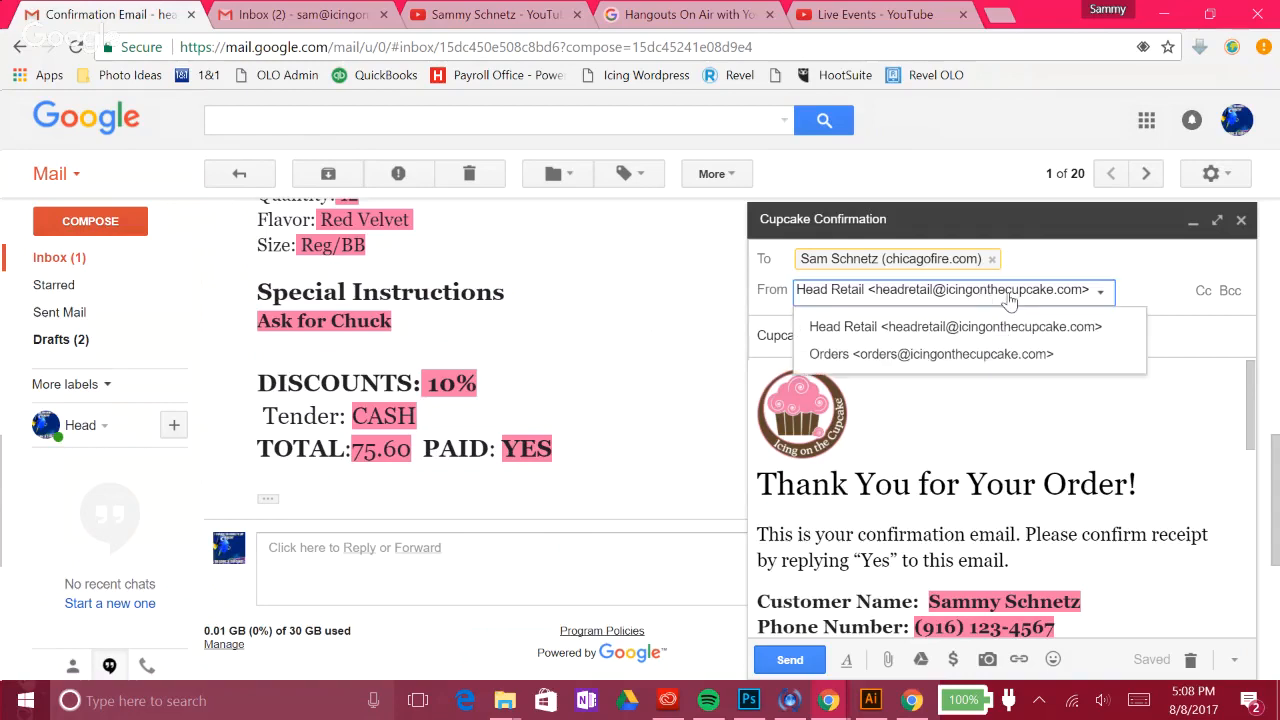
left_click(931, 356)
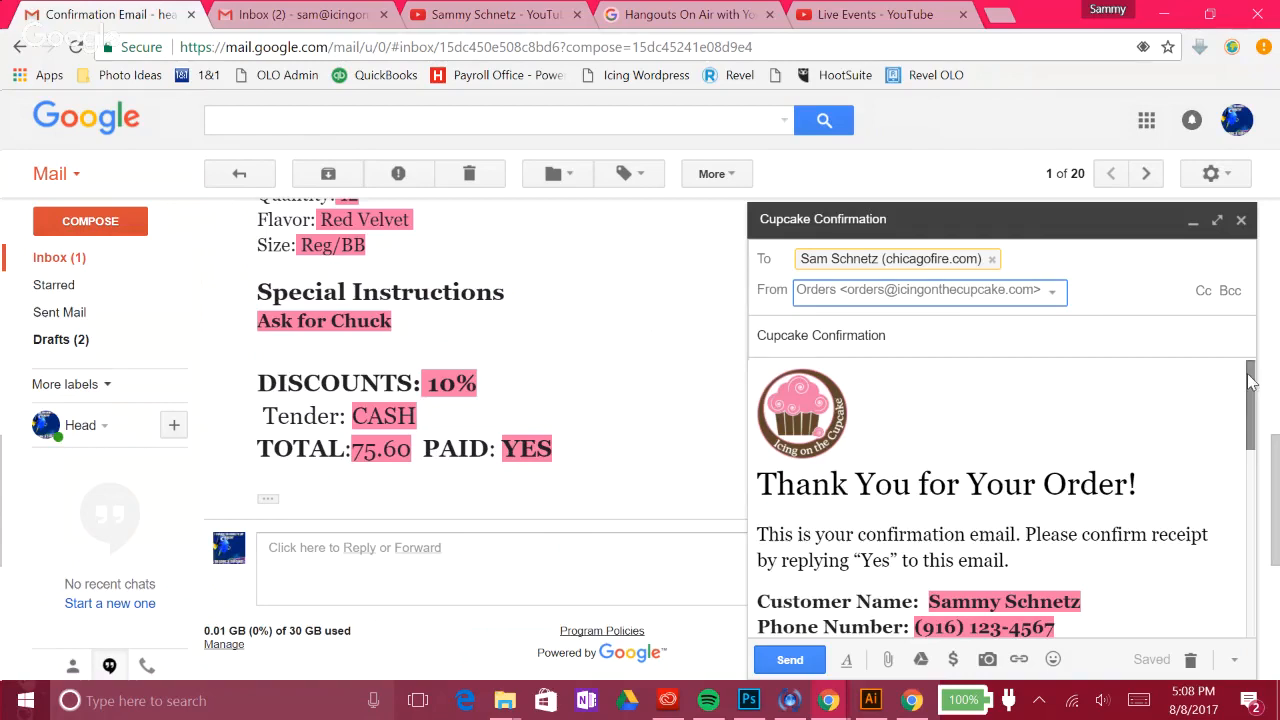
left_click_drag(1250, 380, 1252, 572)
left_click(1162, 605)
key("Return")
key("Return")
key("Return")
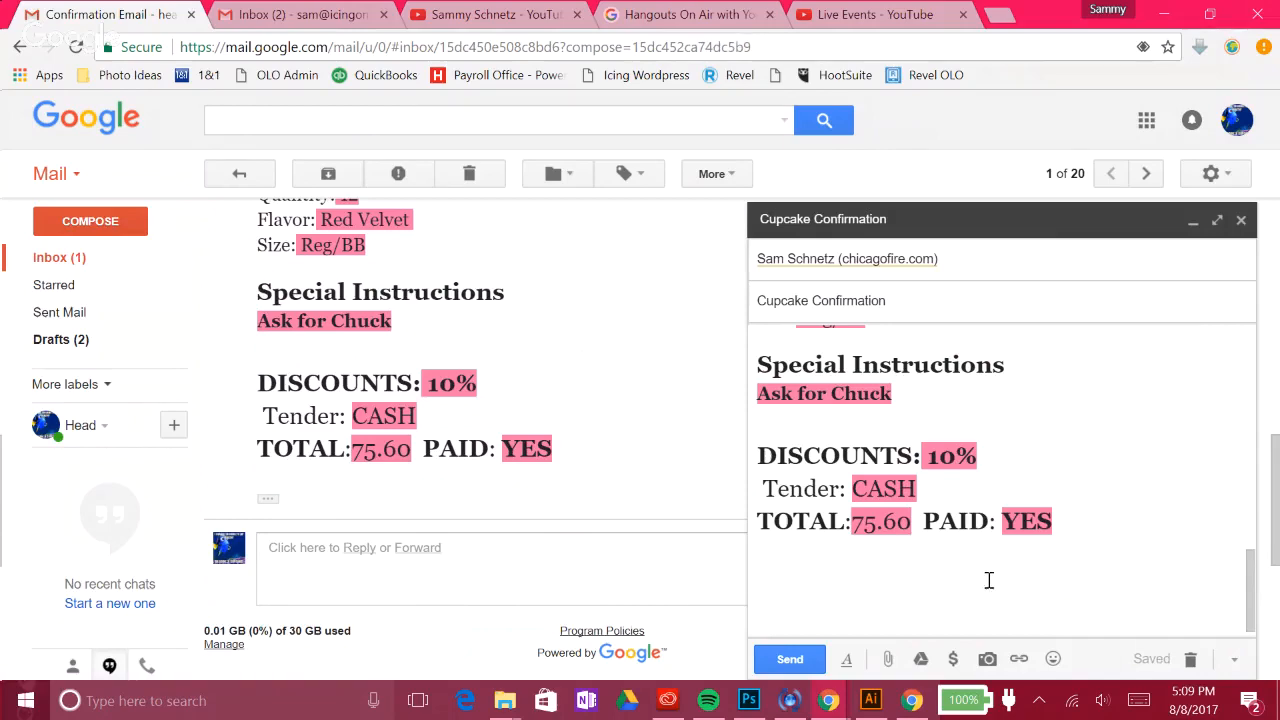
scroll(1061, 536, "up", 6)
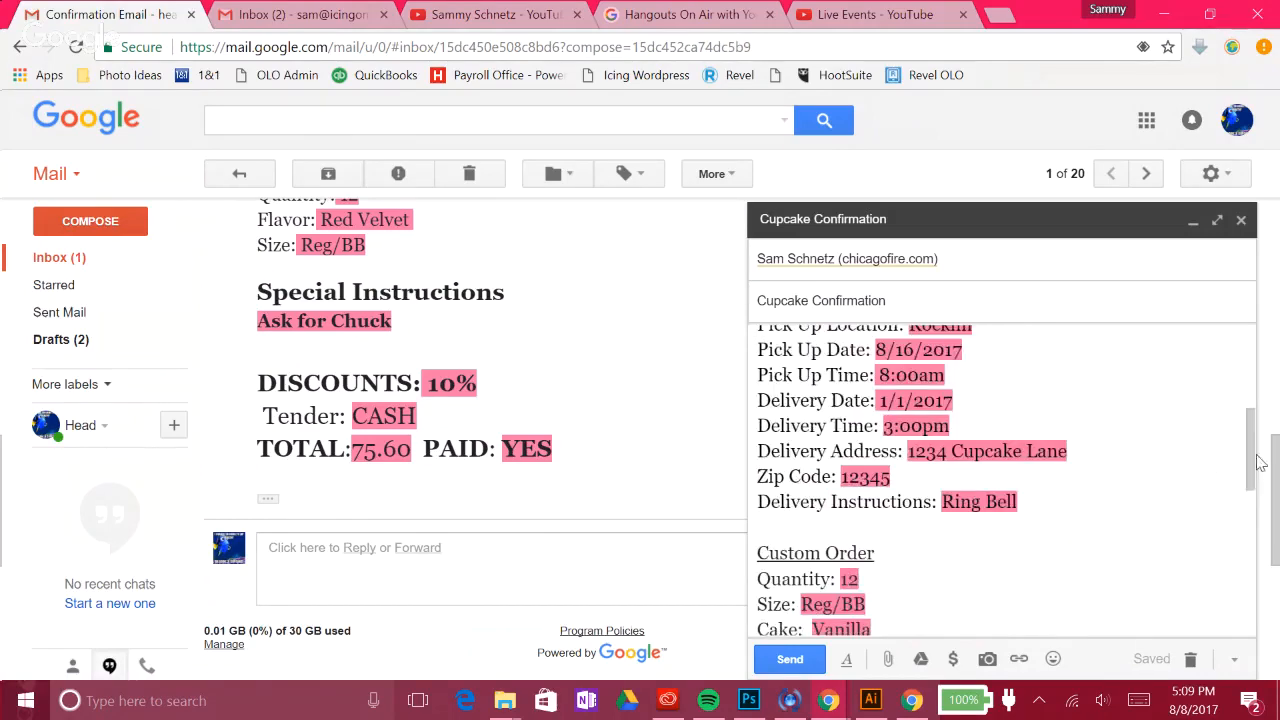
left_click_drag(1252, 468, 1255, 630)
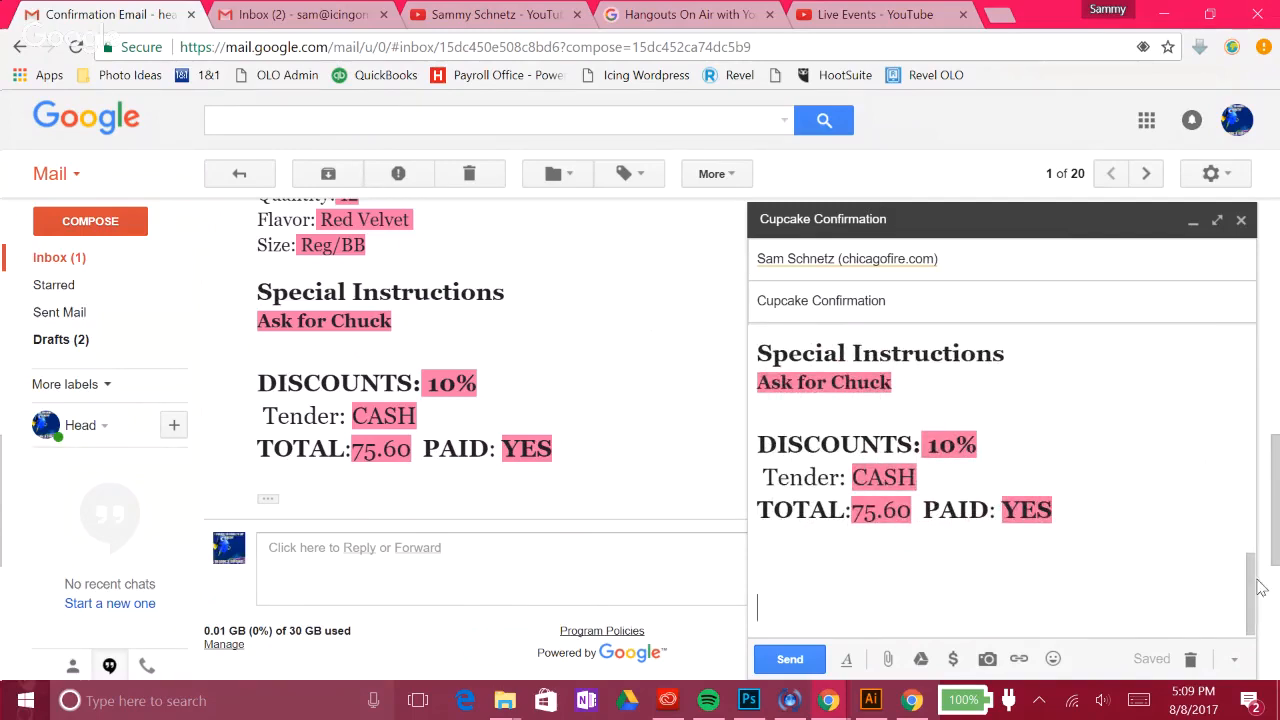
left_click_drag(1253, 592, 1218, 424)
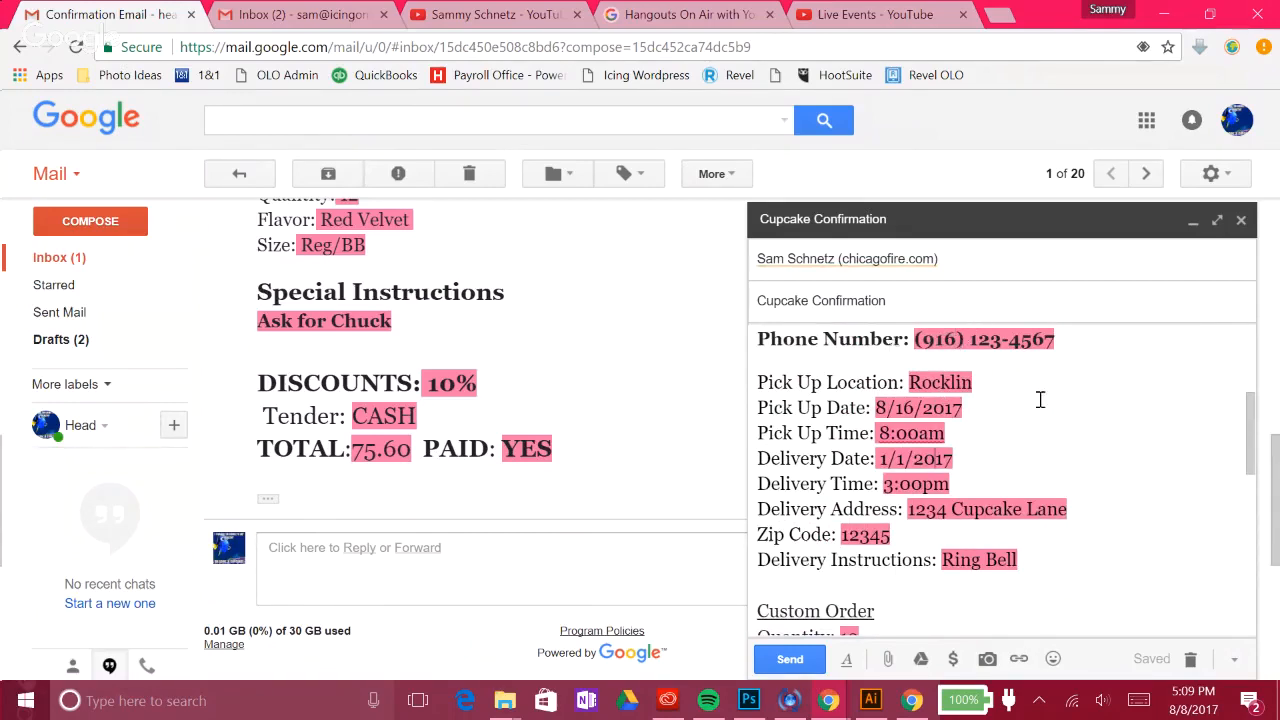
scroll(1046, 400, "down", 1)
scroll(1046, 400, "down", 2)
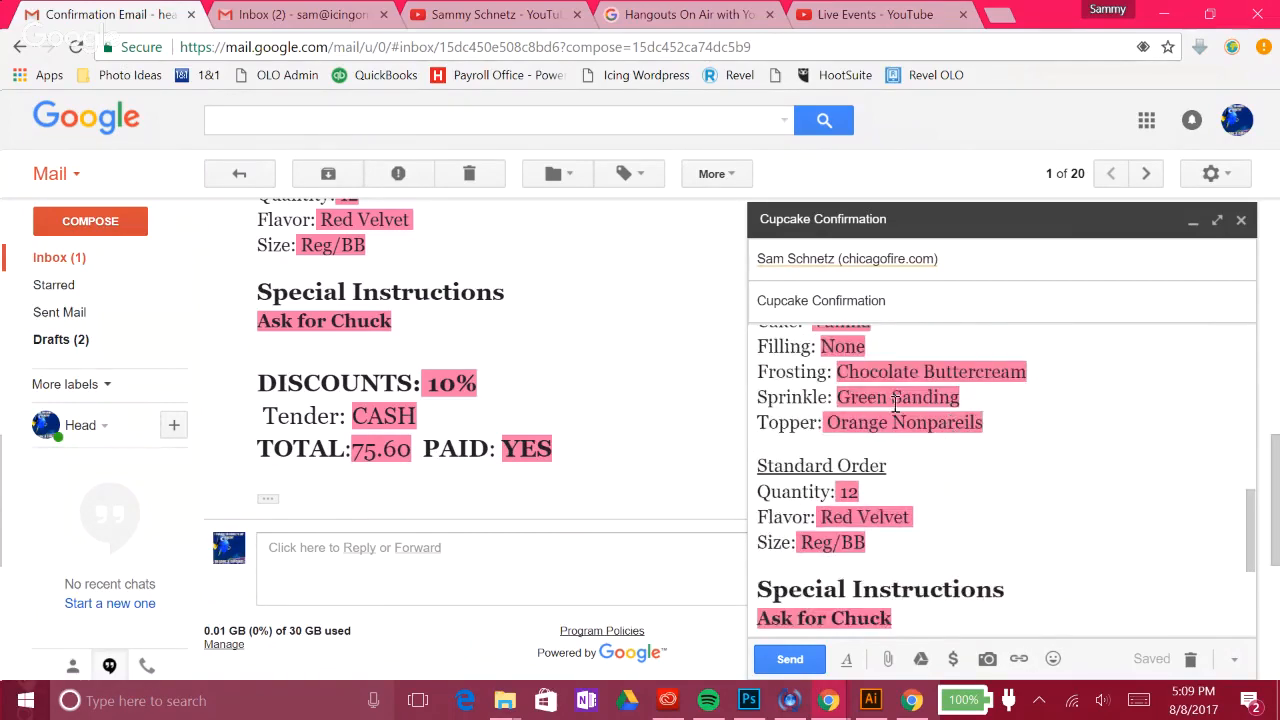
scroll(936, 430, "down", 1)
scroll(936, 430, "down", 1)
scroll(1039, 459, "up", 3)
scroll(866, 416, "up", 1)
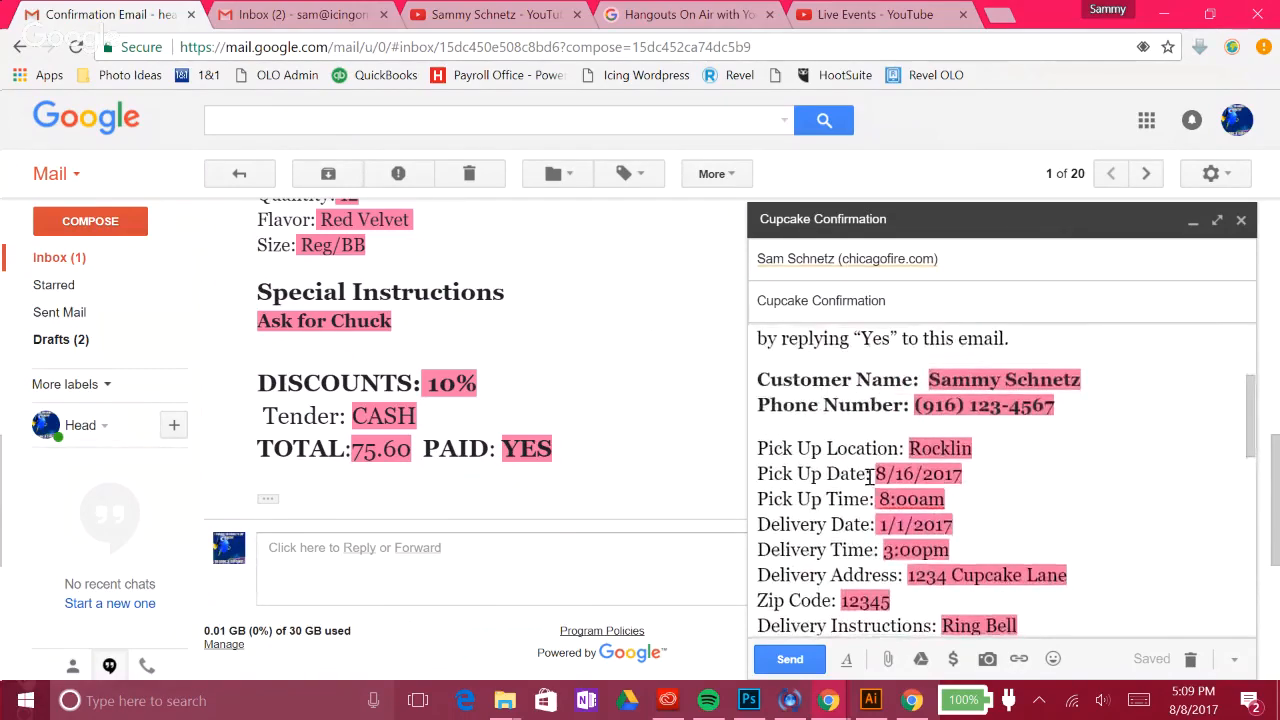
scroll(866, 400, "down", 1)
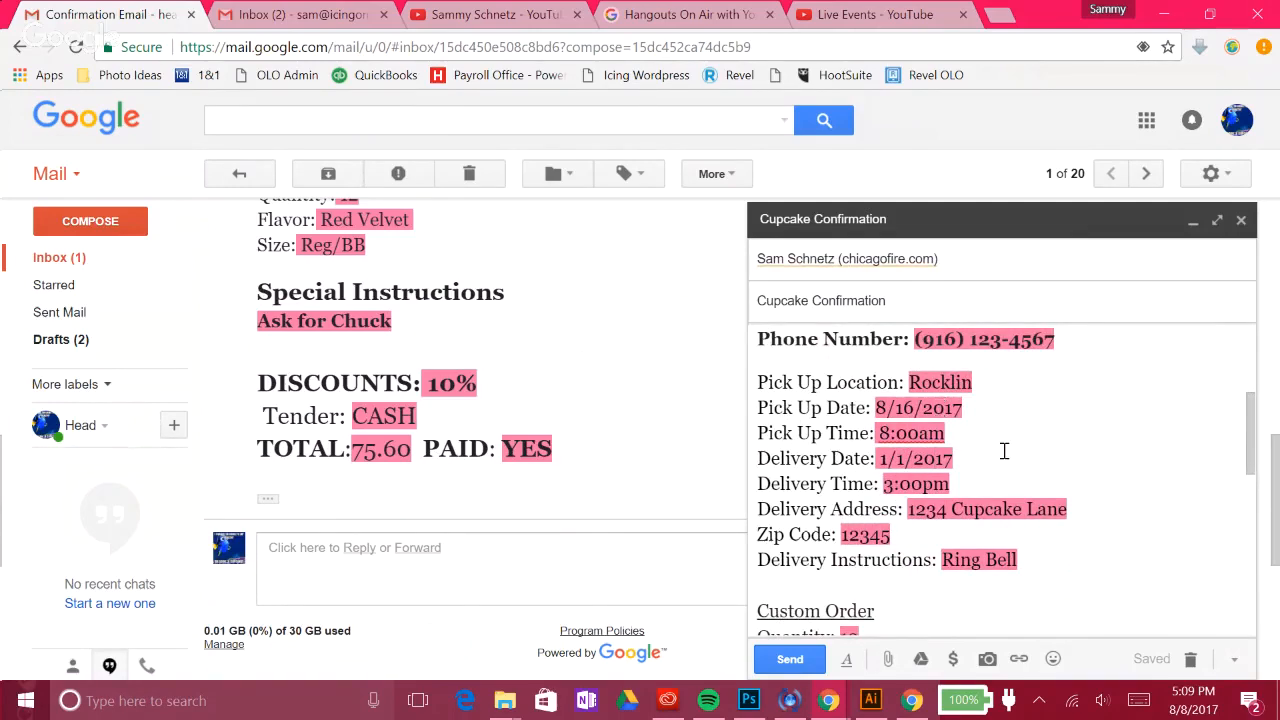
scroll(1004, 451, "up", 2)
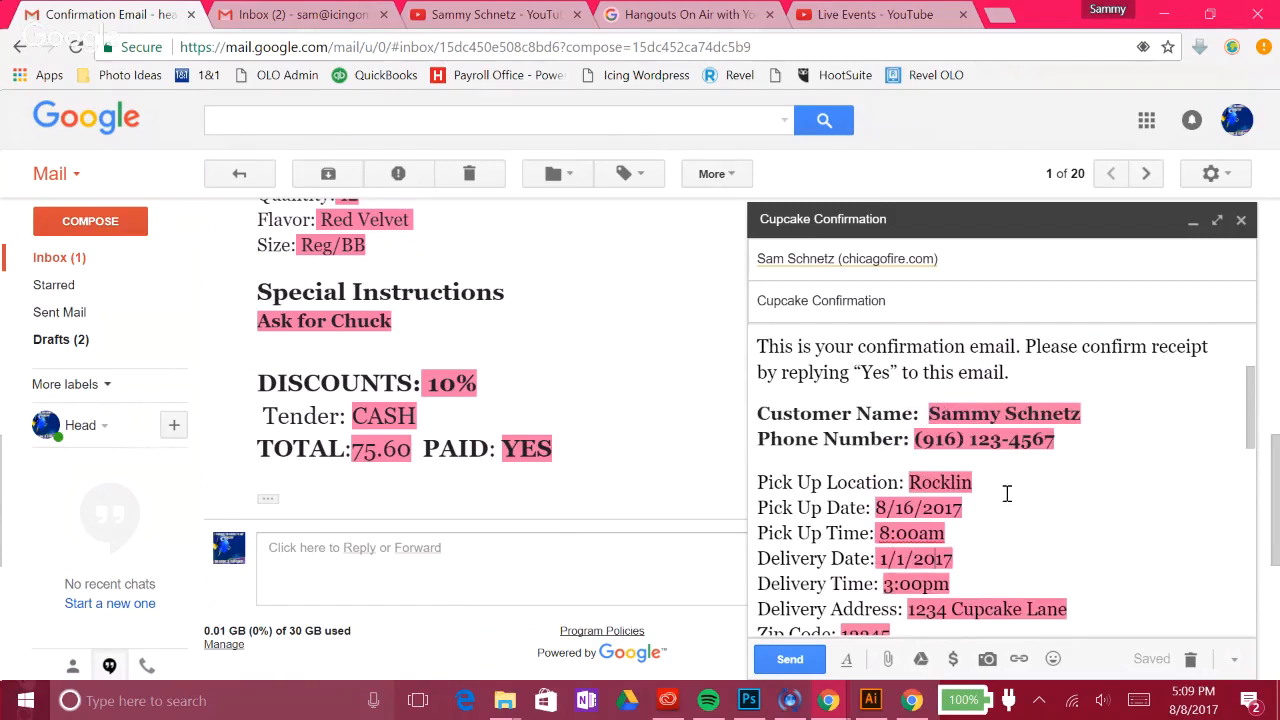
scroll(980, 467, "down", 2)
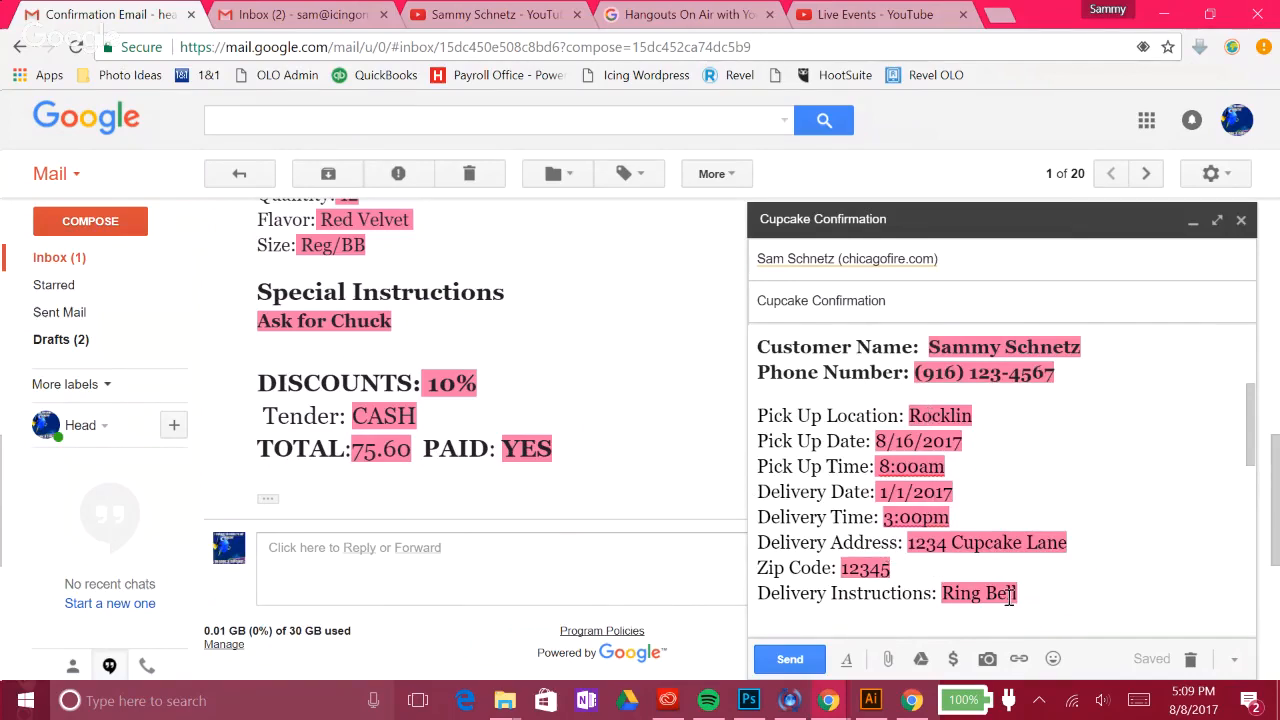
scroll(1000, 514, "down", 3)
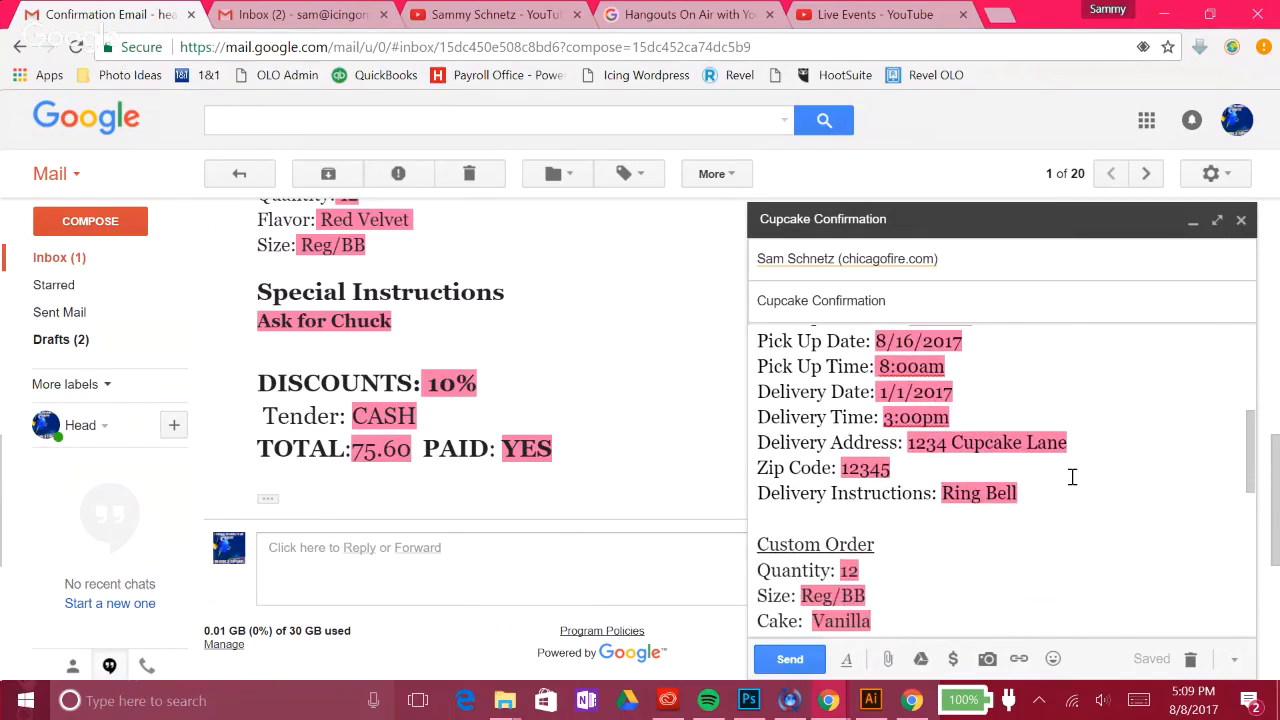
scroll(1006, 410, "down", 3)
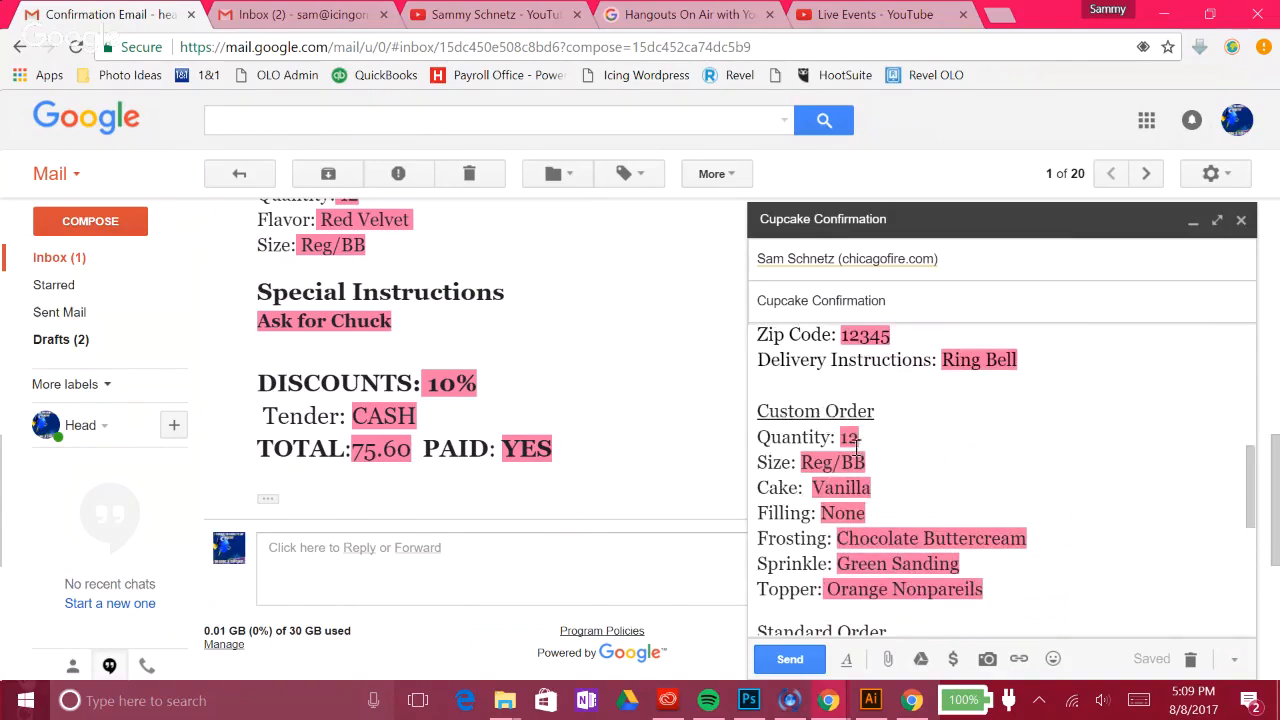
scroll(877, 423, "down", 2)
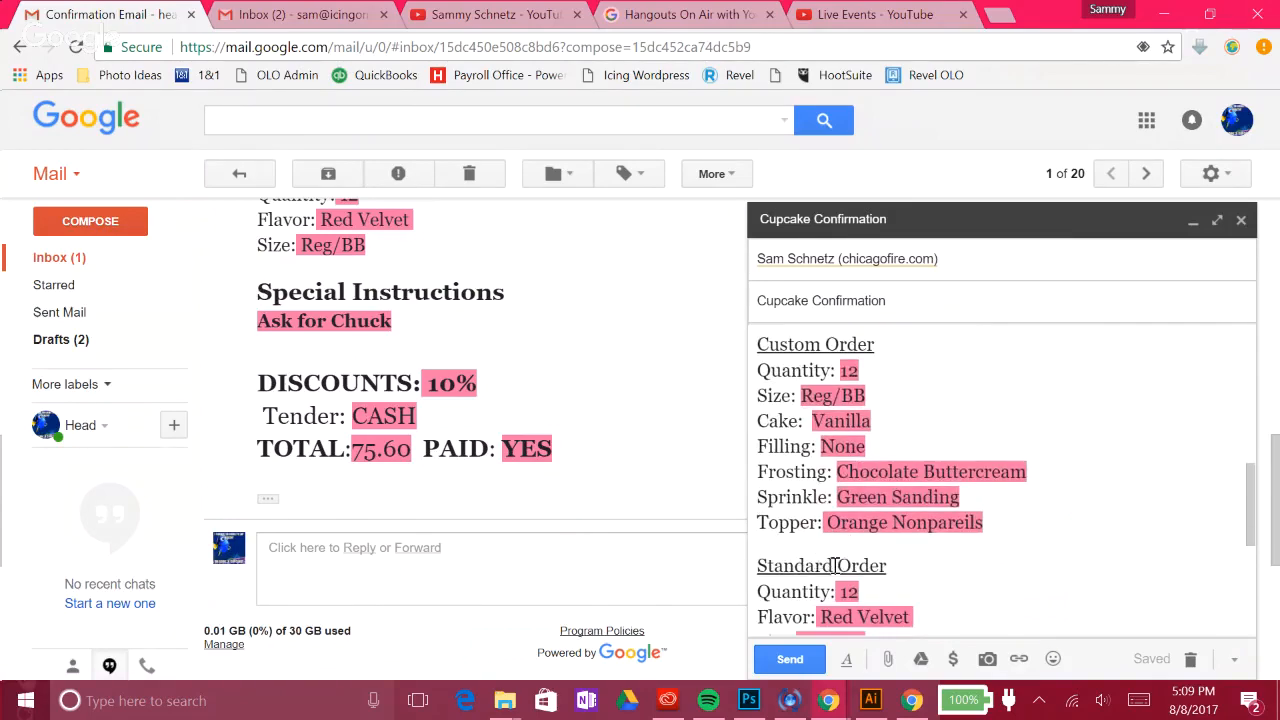
scroll(850, 390, "down", 3)
scroll(890, 430, "up", 3)
scroll(953, 452, "up", 3)
scroll(980, 470, "down", 5)
scroll(983, 475, "up", 2)
scroll(943, 451, "up", 2)
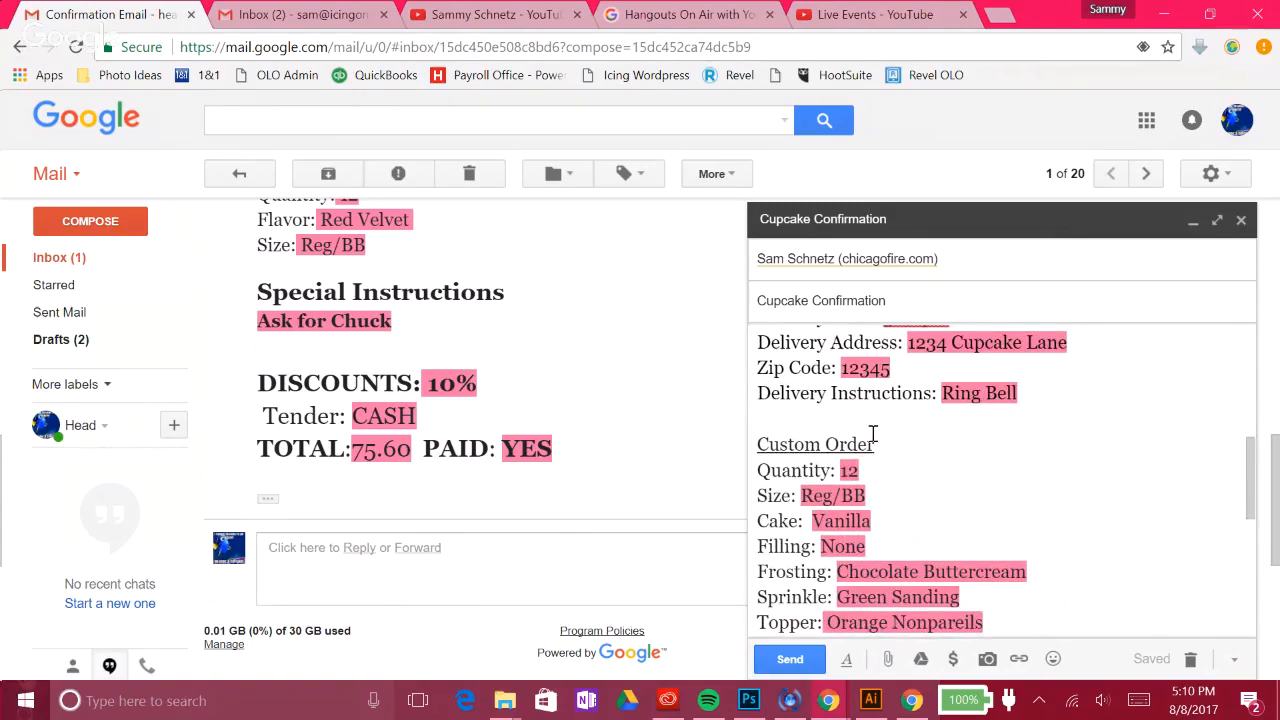
scroll(870, 433, "down", 3)
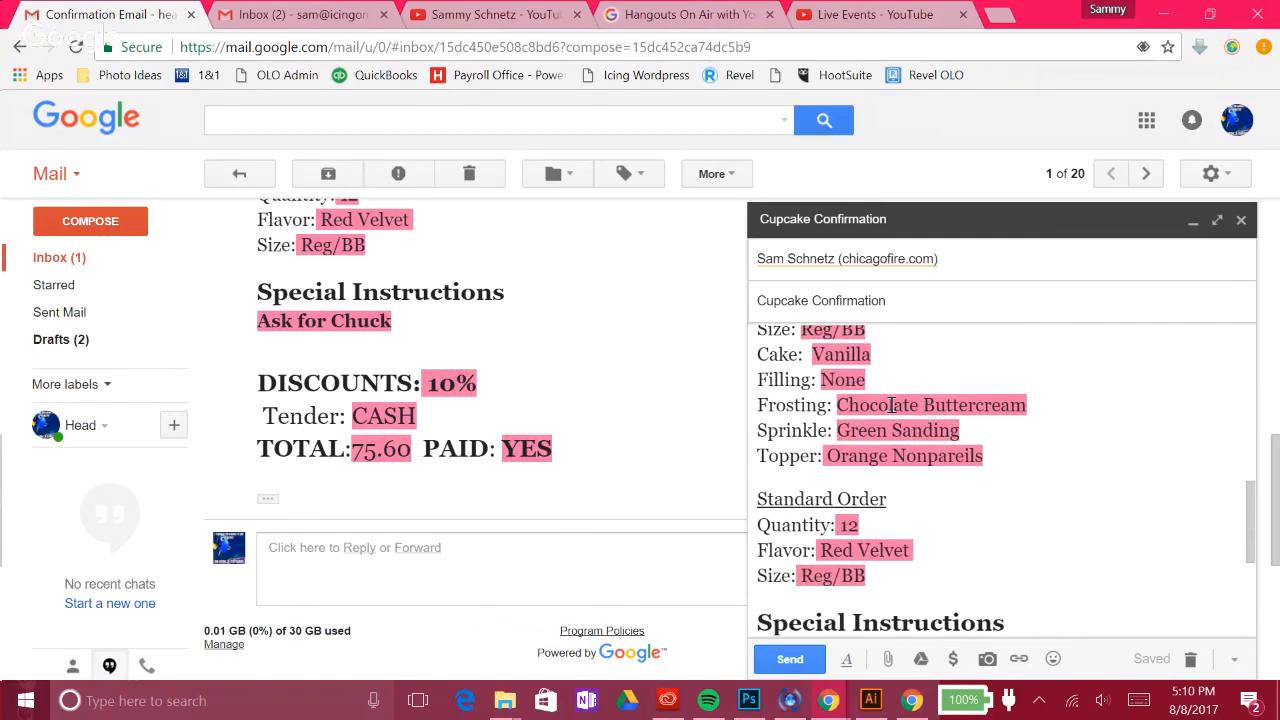
scroll(946, 462, "up", 2)
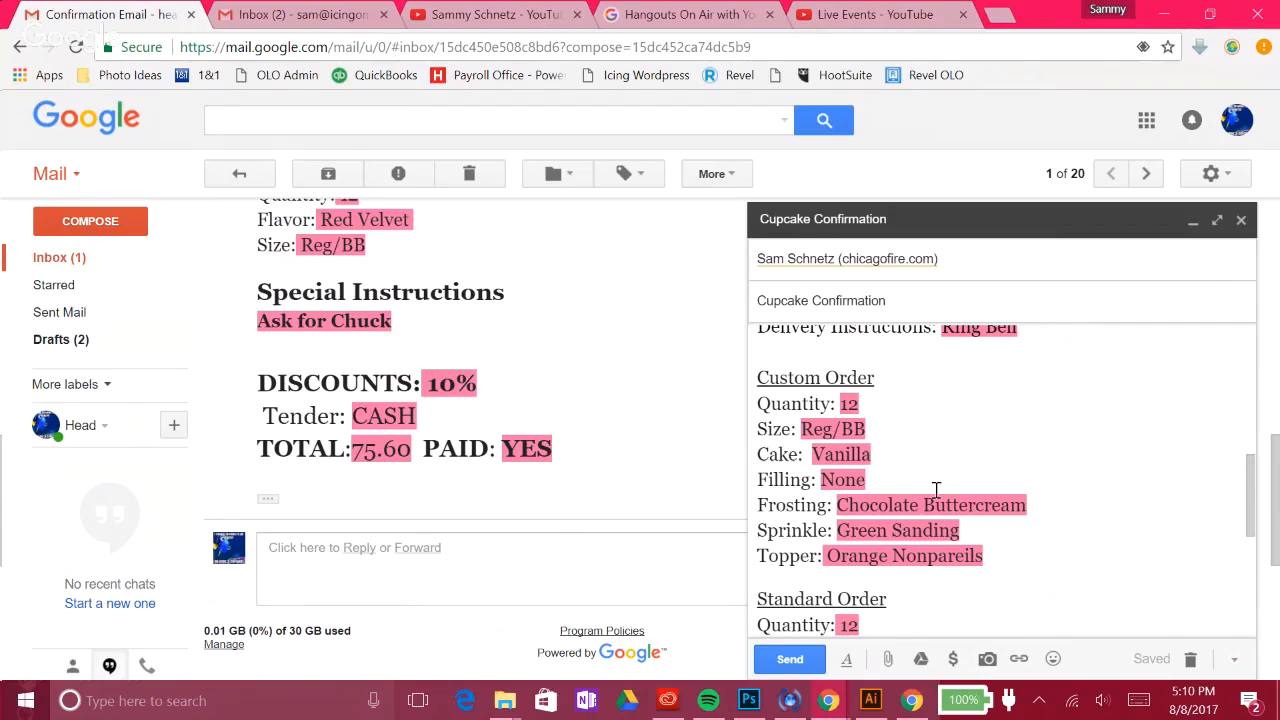
scroll(936, 490, "down", 3)
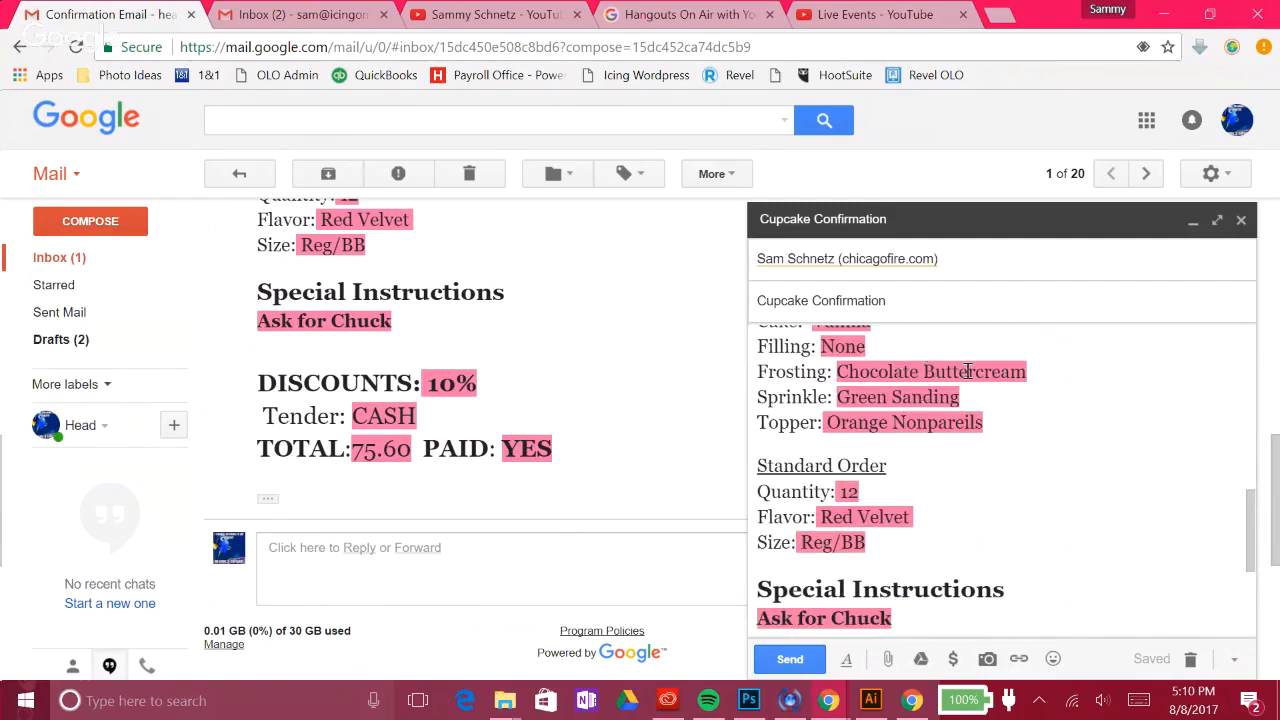
scroll(1051, 457, "up", 2)
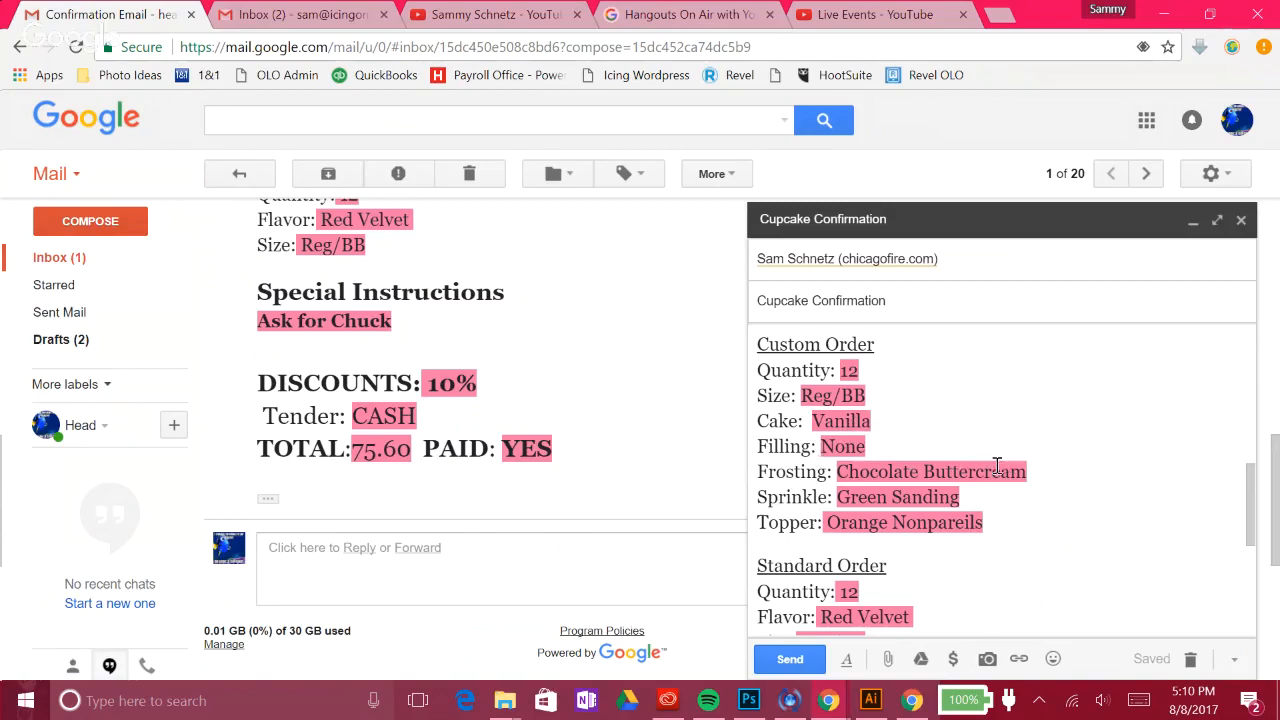
scroll(1000, 468, "up", 2)
scroll(1005, 470, "up", 2)
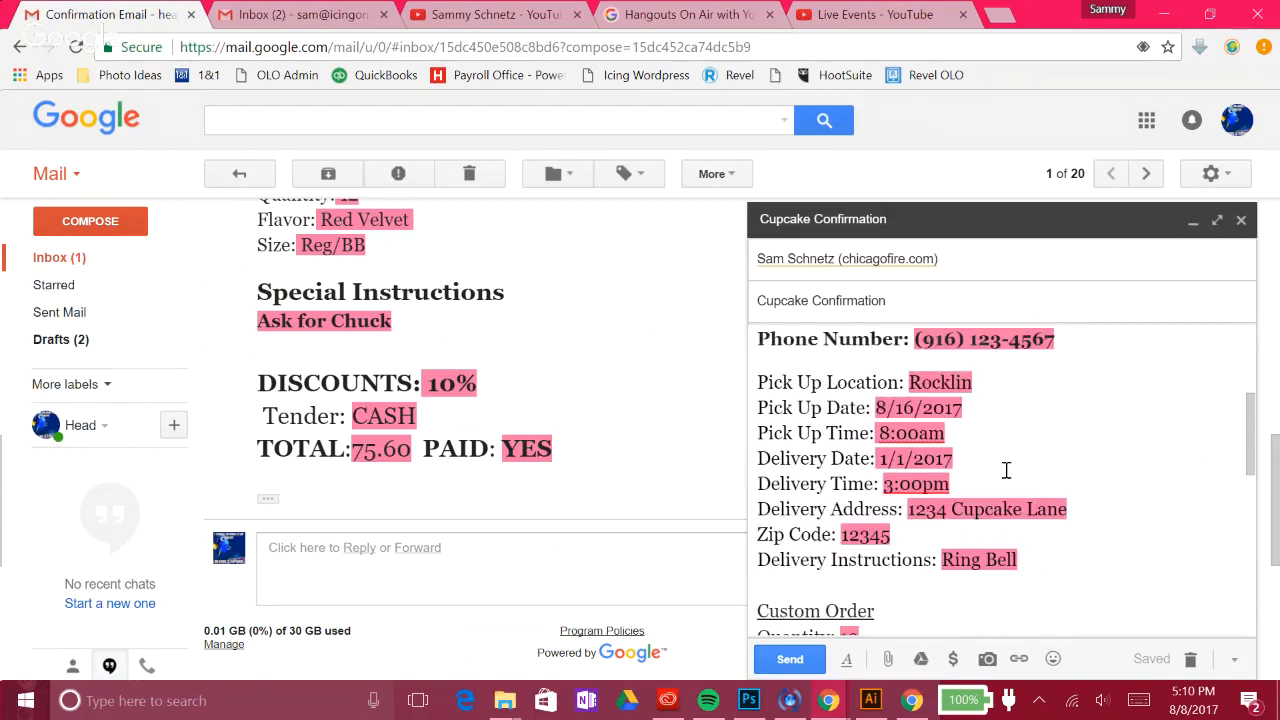
scroll(1006, 470, "up", 4)
scroll(1006, 470, "down", 2)
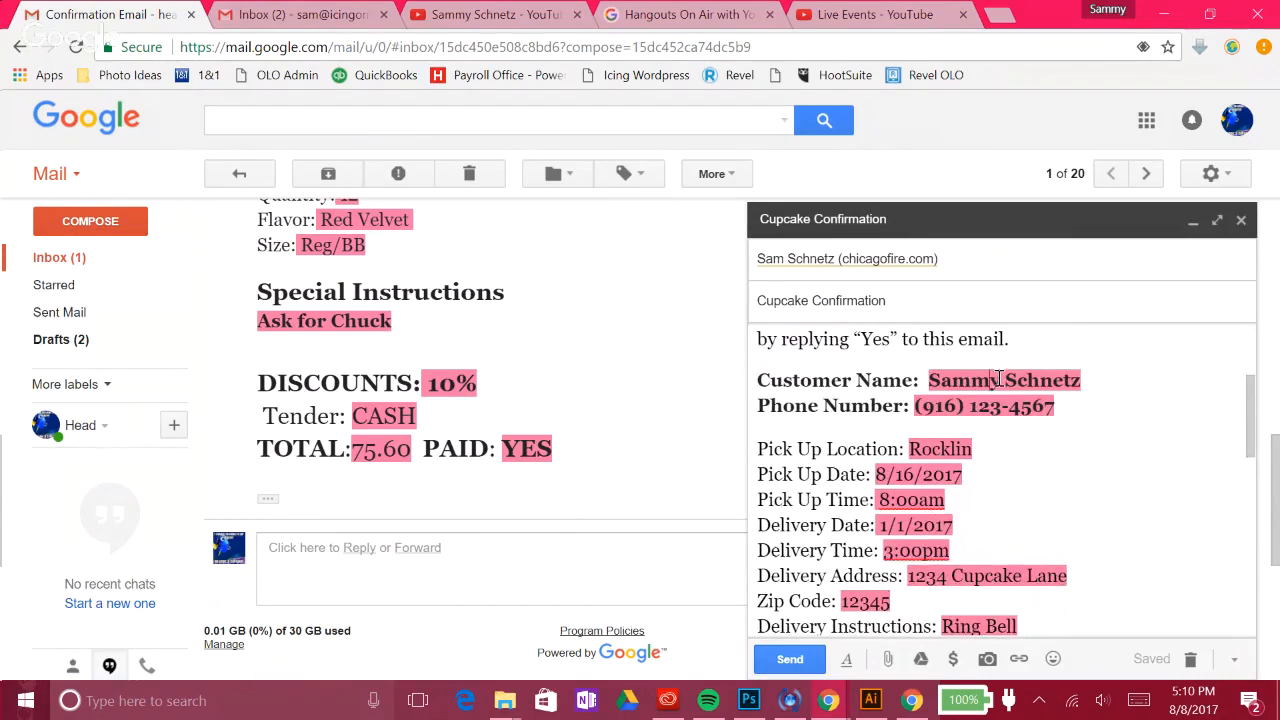
scroll(1004, 457, "down", 2)
scroll(1003, 457, "up", 3)
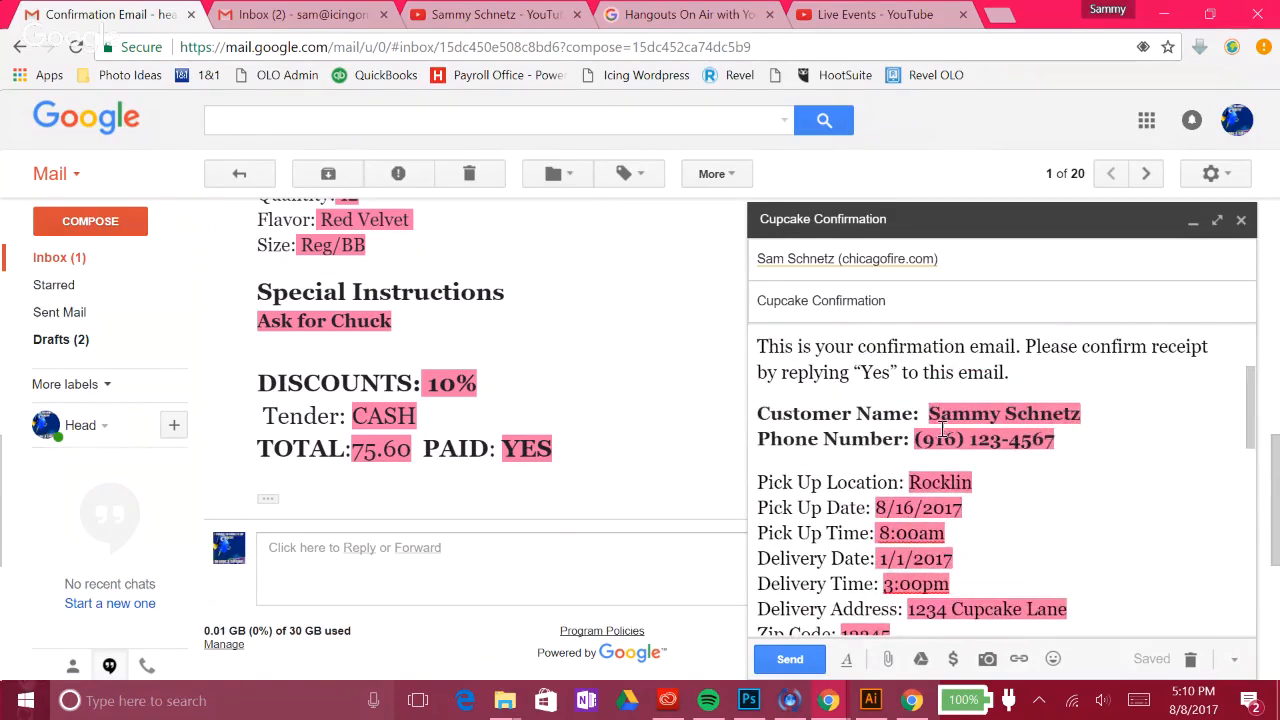
scroll(942, 428, "up", 1)
scroll(942, 428, "down", 10)
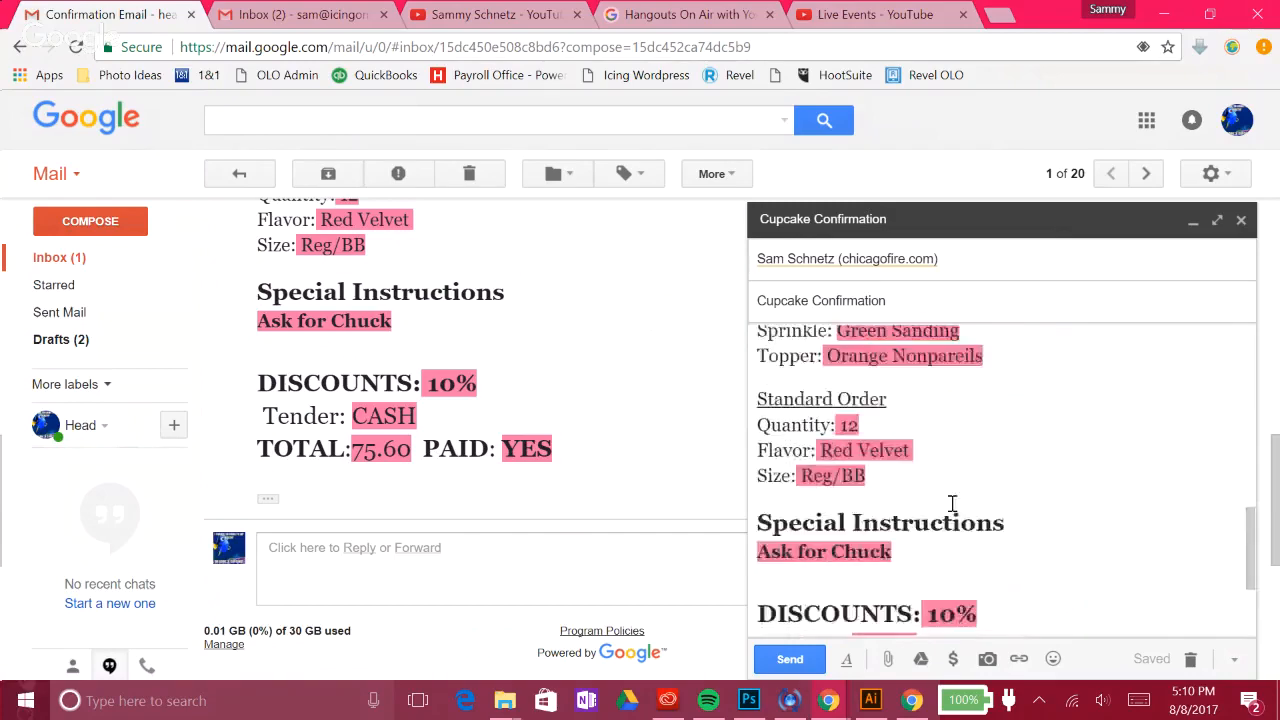
scroll(952, 505, "up", 2)
scroll(1000, 520, "down", 2)
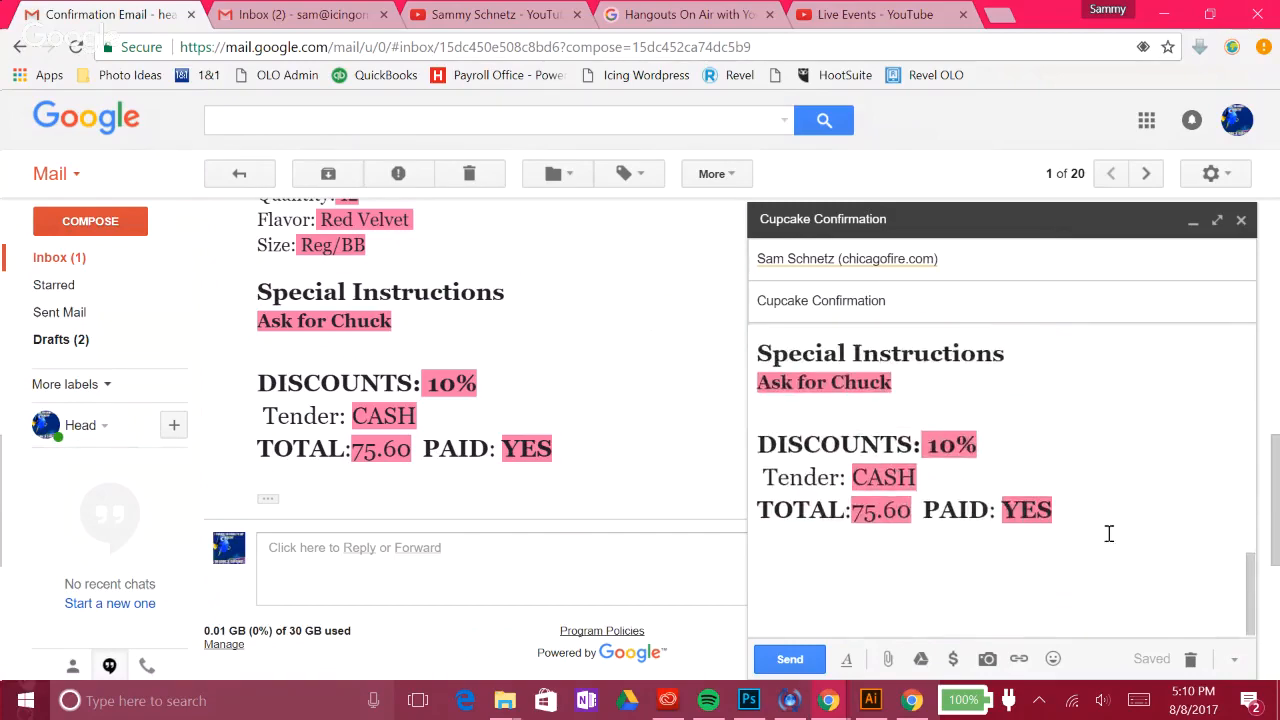
Step: Select all the body text and set its background colour to white, clearing the pink highlights
left_click_drag(1109, 531, 757, 330)
left_click(846, 659)
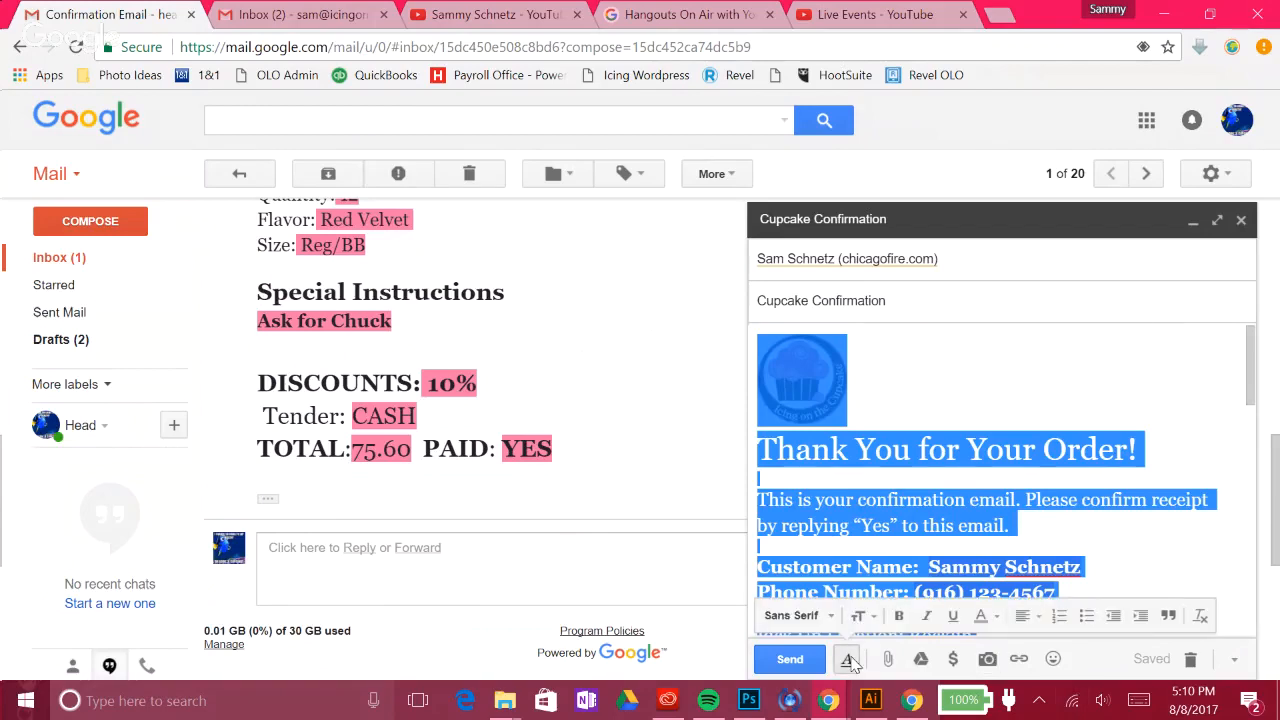
left_click(994, 620)
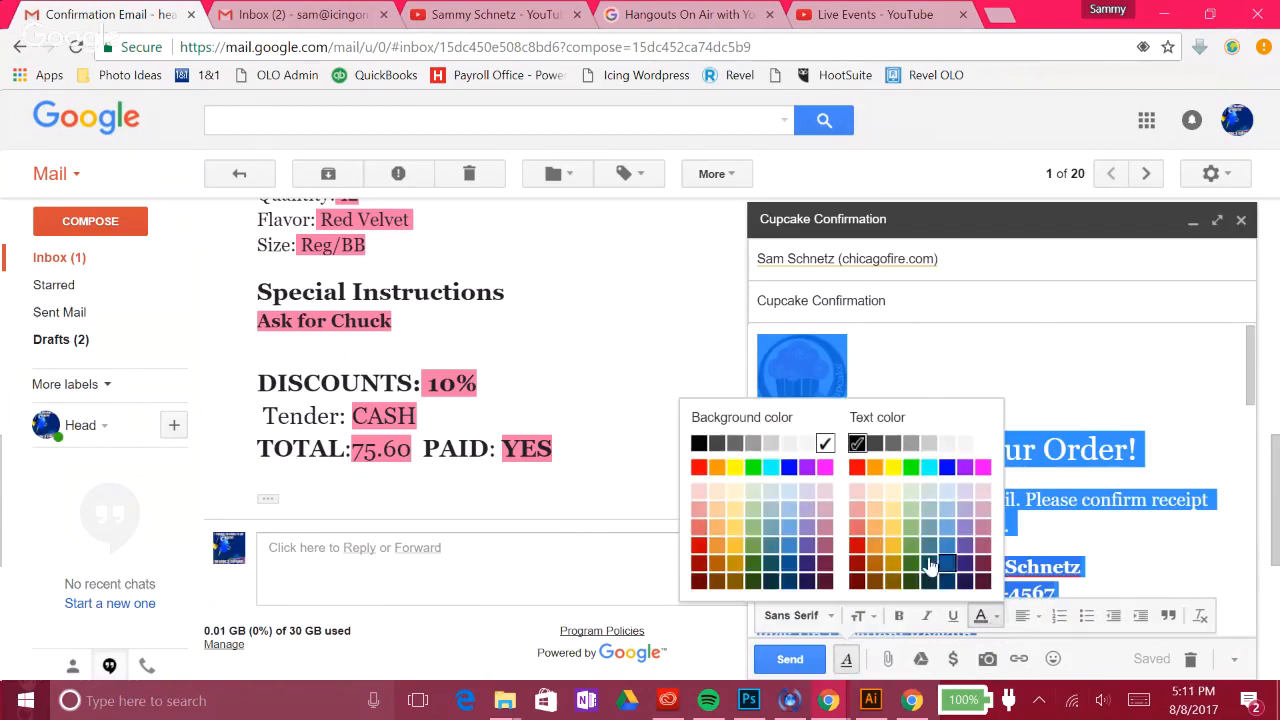
left_click(824, 444)
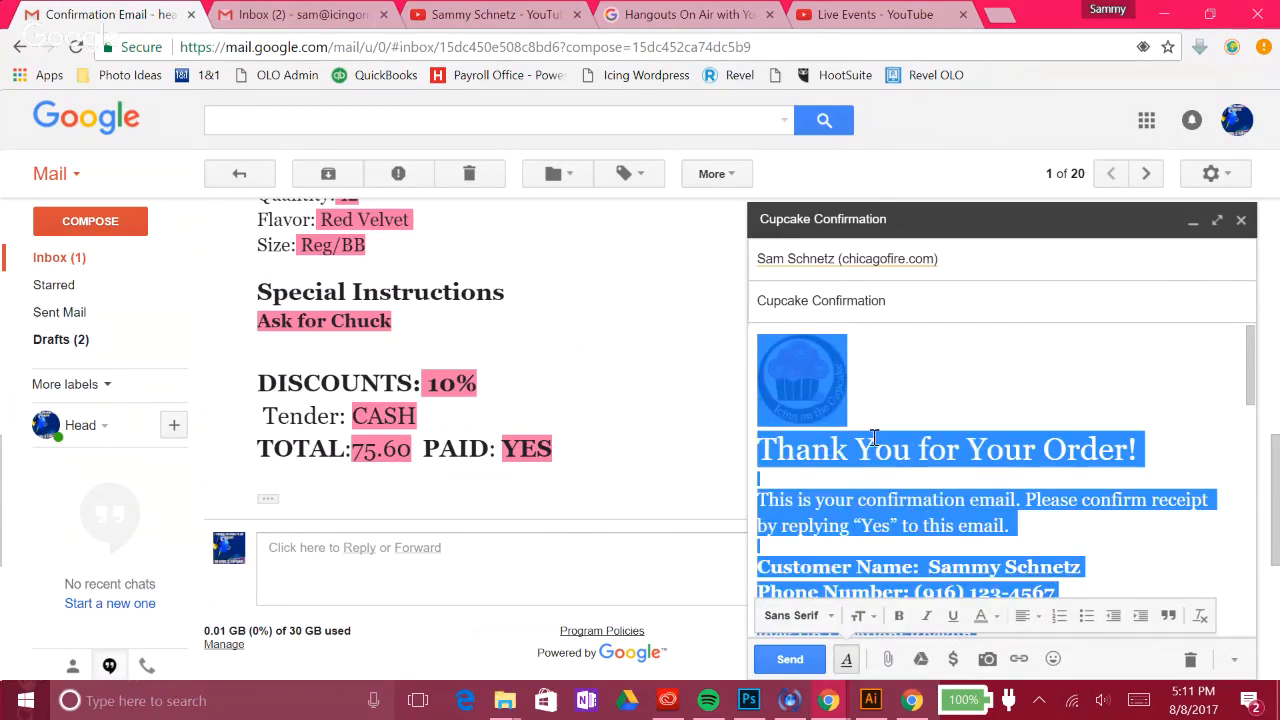
Step: Deselect the body text and scroll through the draft to confirm no pink highlighting remains
left_click(937, 471)
scroll(962, 444, "down", 2)
scroll(962, 444, "down", 10)
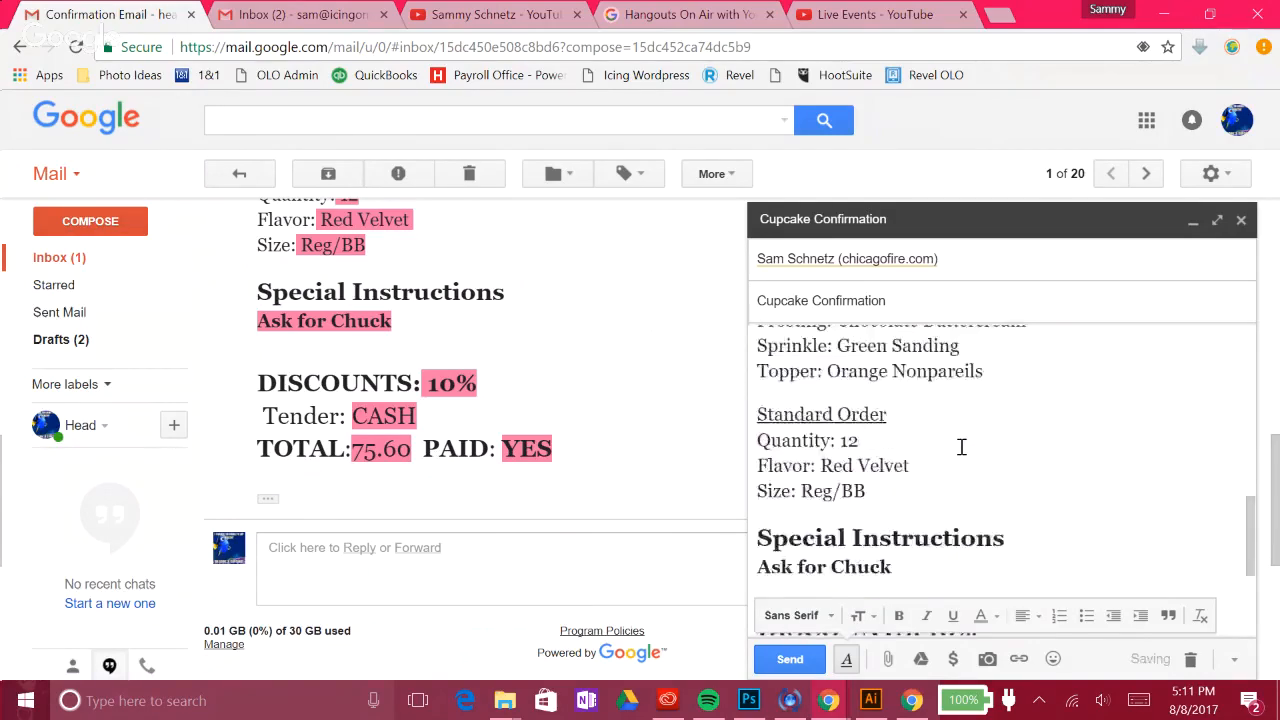
scroll(990, 458, "up", 12)
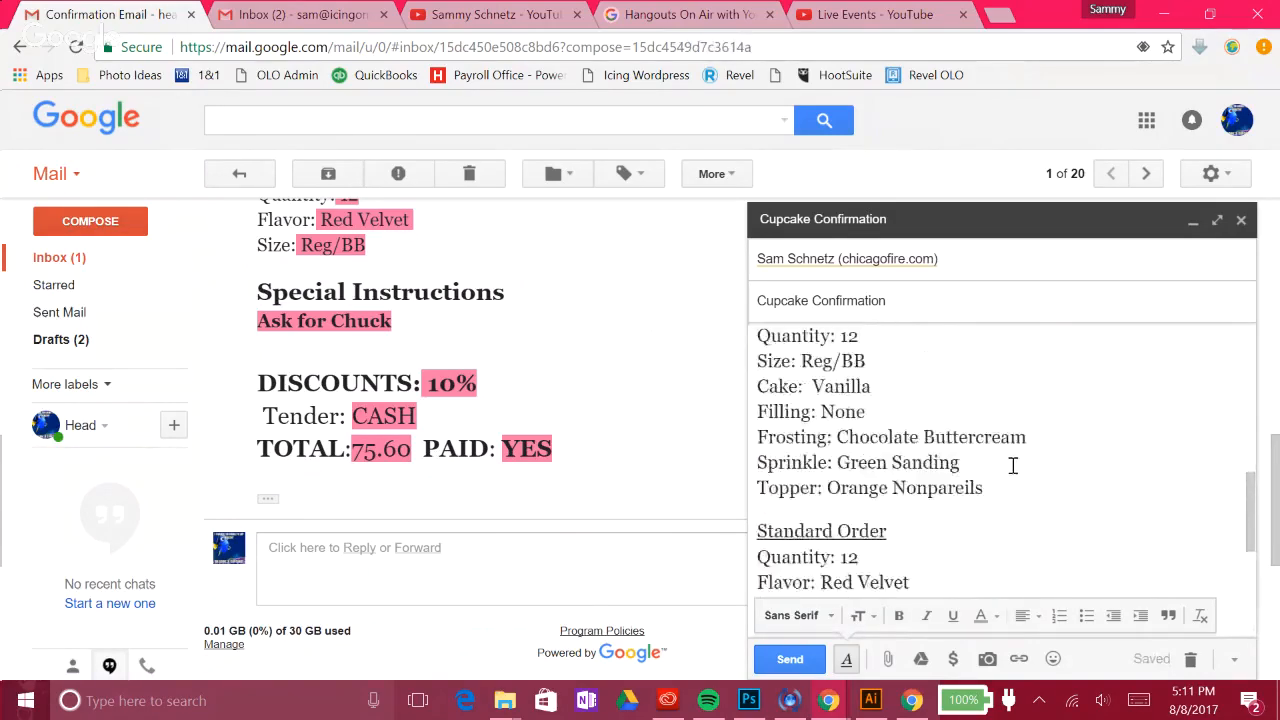
scroll(1171, 378, "down", 4)
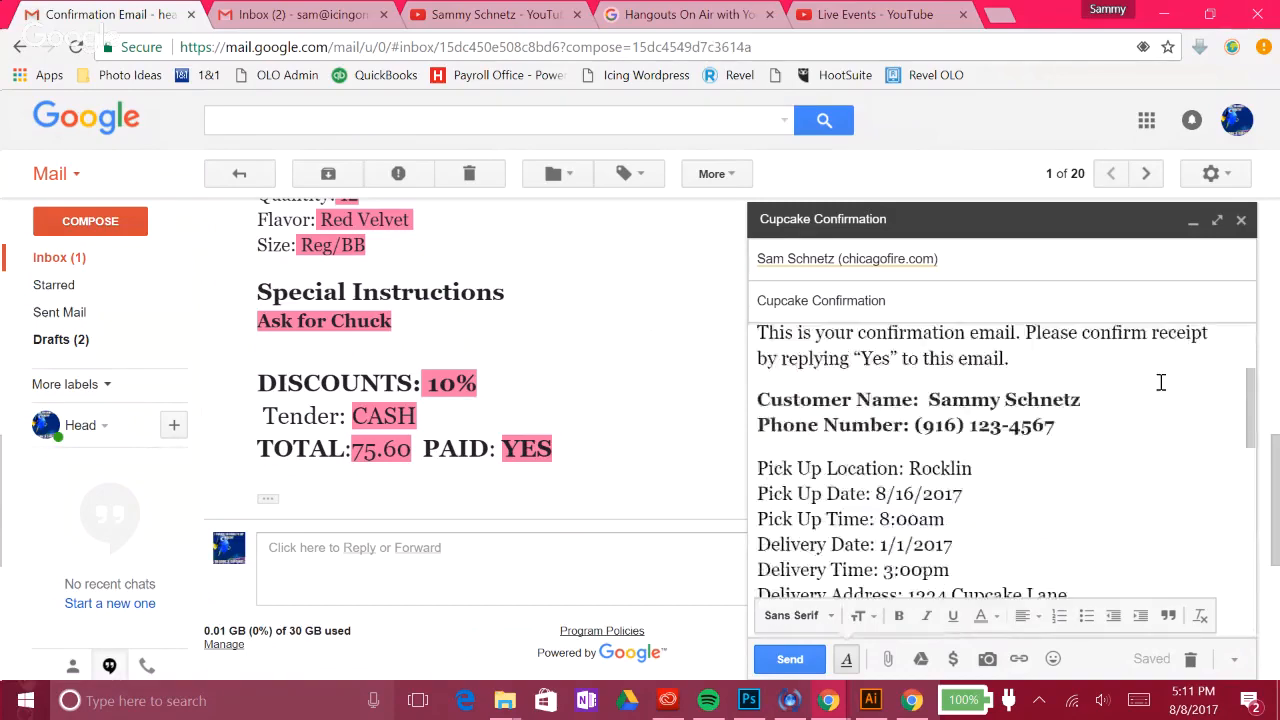
scroll(1020, 378, "down", 3)
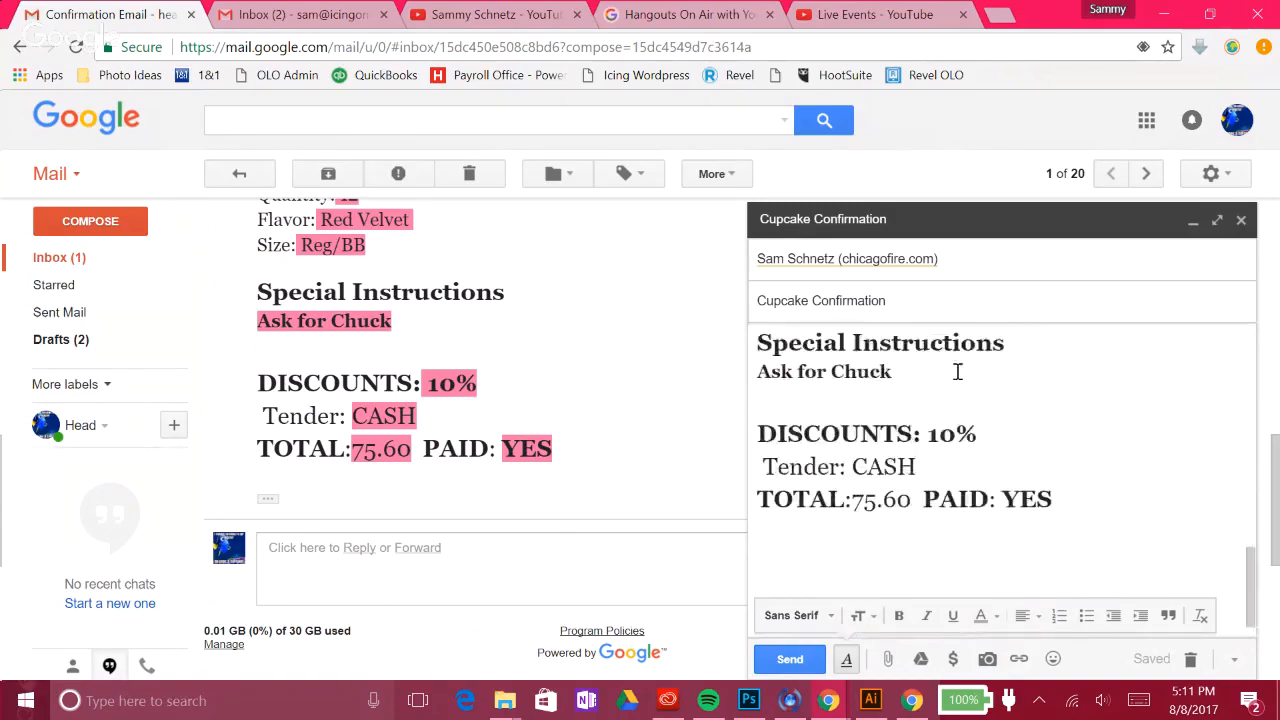
scroll(948, 473, "up", 10)
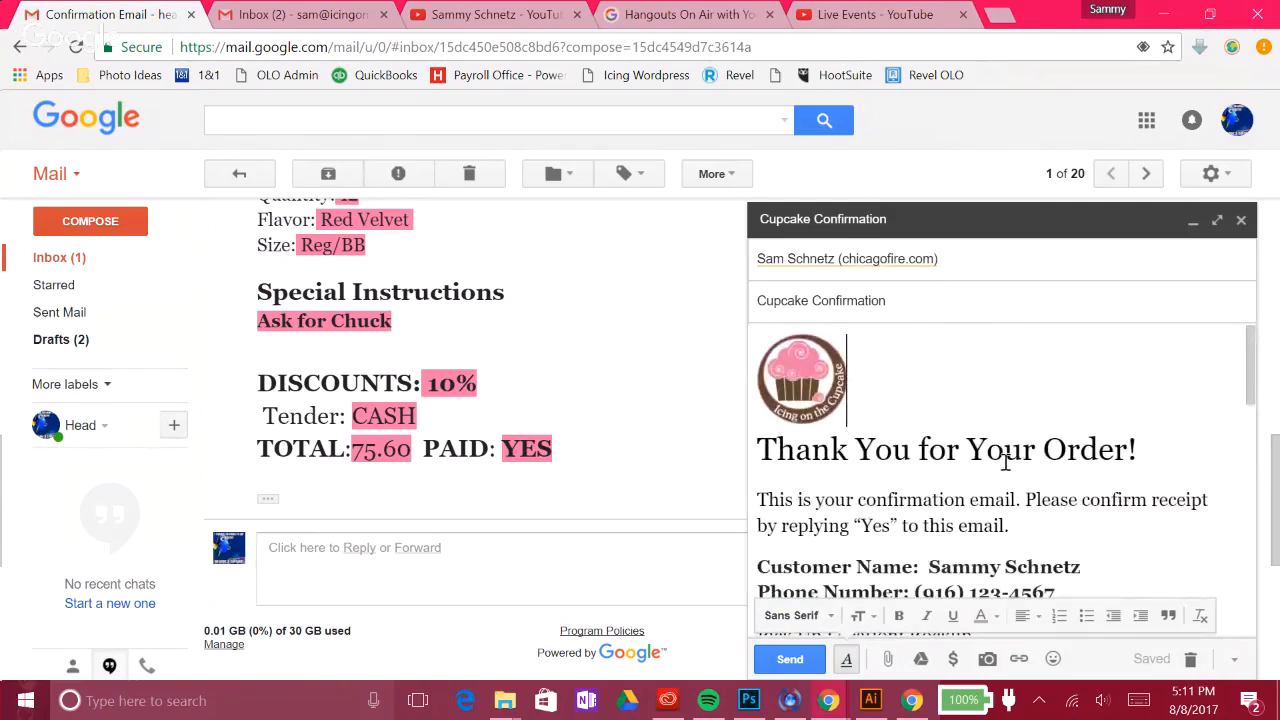
scroll(1228, 440, "down", 5)
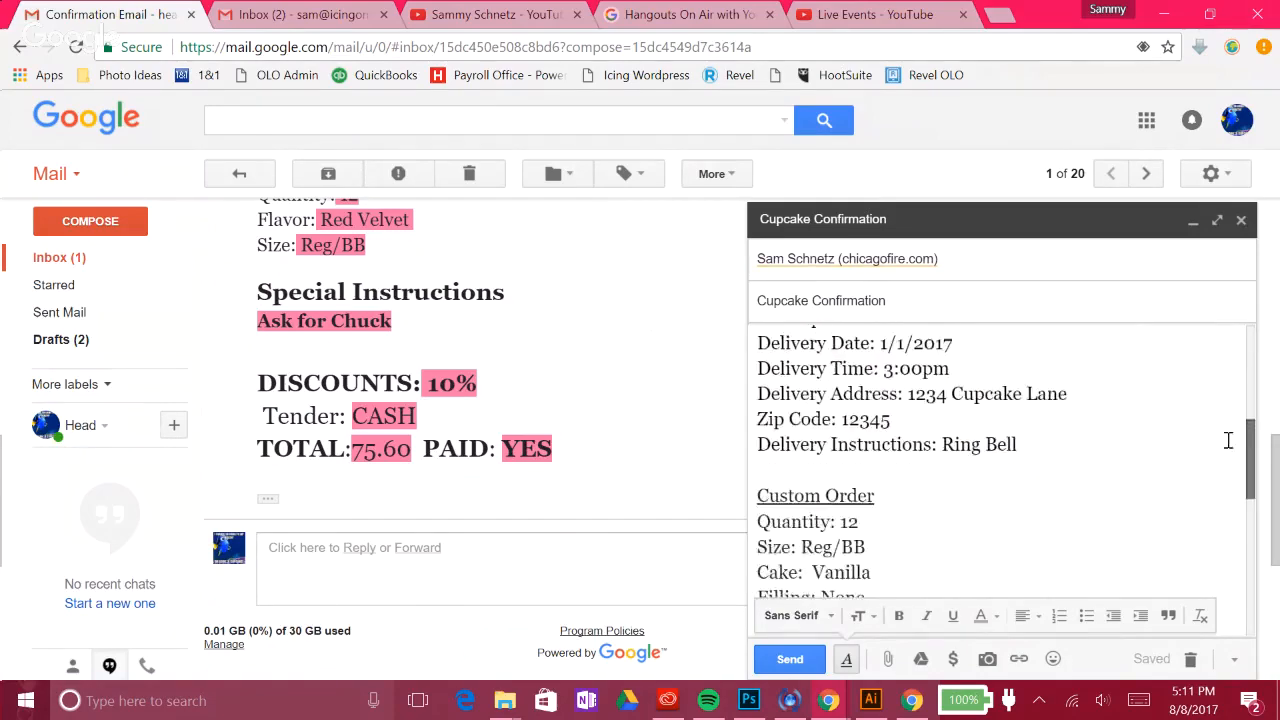
scroll(1228, 440, "down", 5)
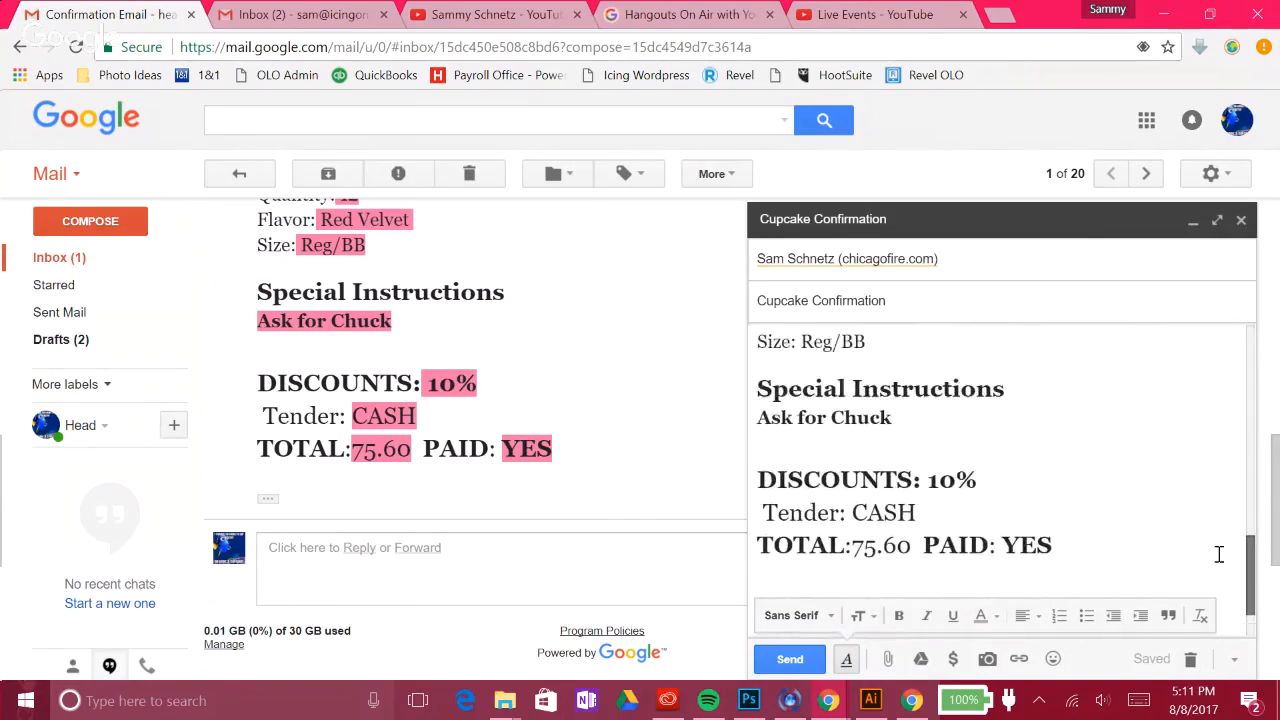
scroll(1219, 555, "up", 10)
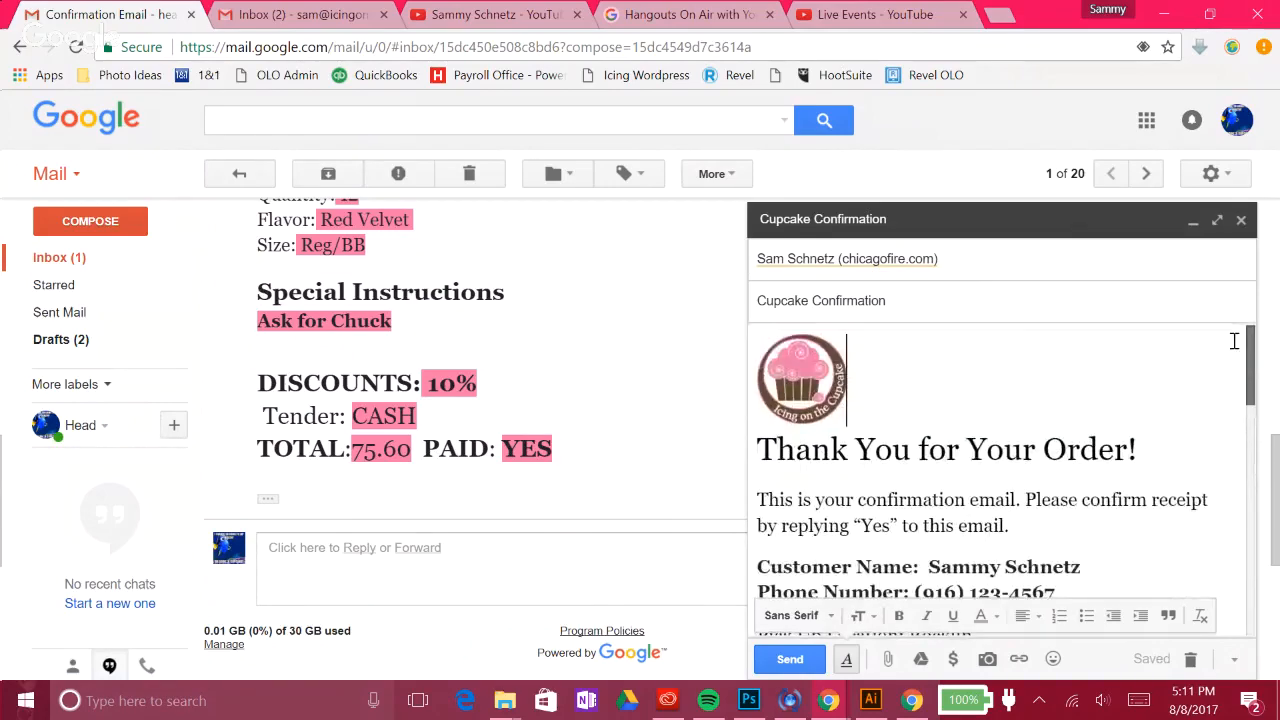
Step: Check the rest of the draft, then bring the Hangouts screensharing window to the front
mouse_move(1249, 356)
left_mouse_down()
mouse_move(1248, 582)
mouse_move(1247, 400)
mouse_move(1227, 350)
left_mouse_up()
scroll(1230, 380, "down", 3)
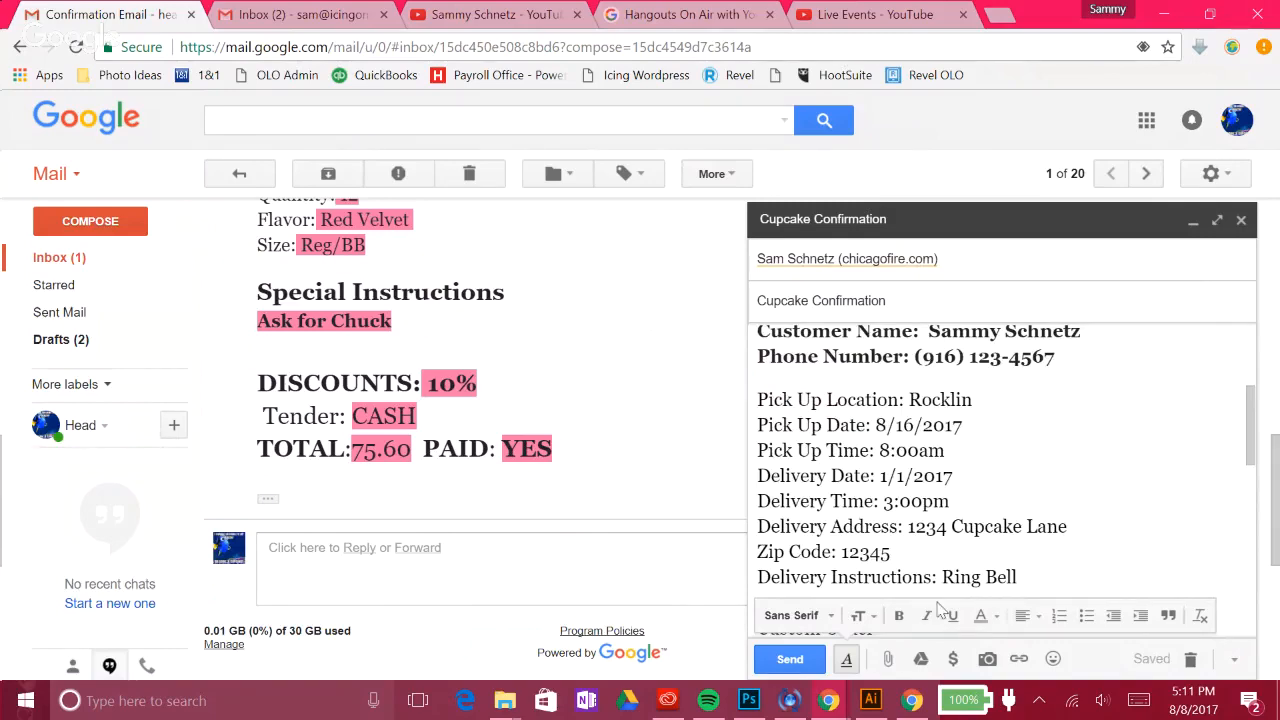
mouse_move(829, 700)
left_click(948, 636)
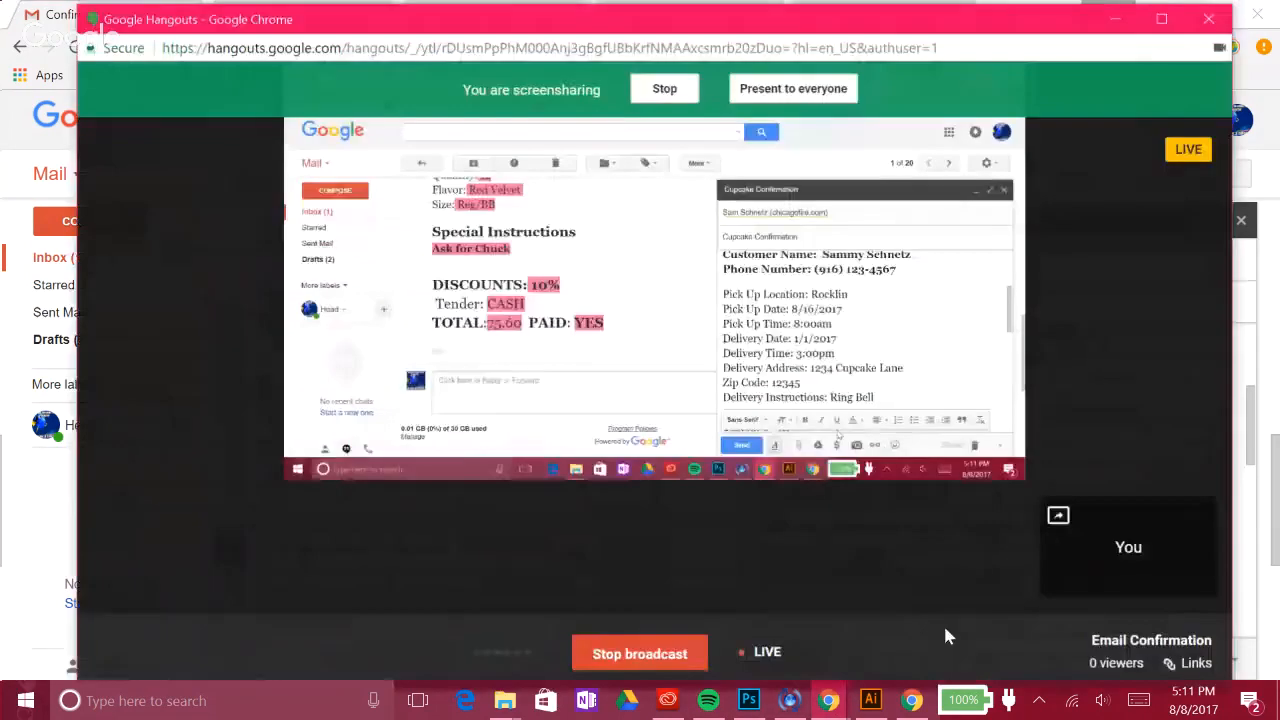